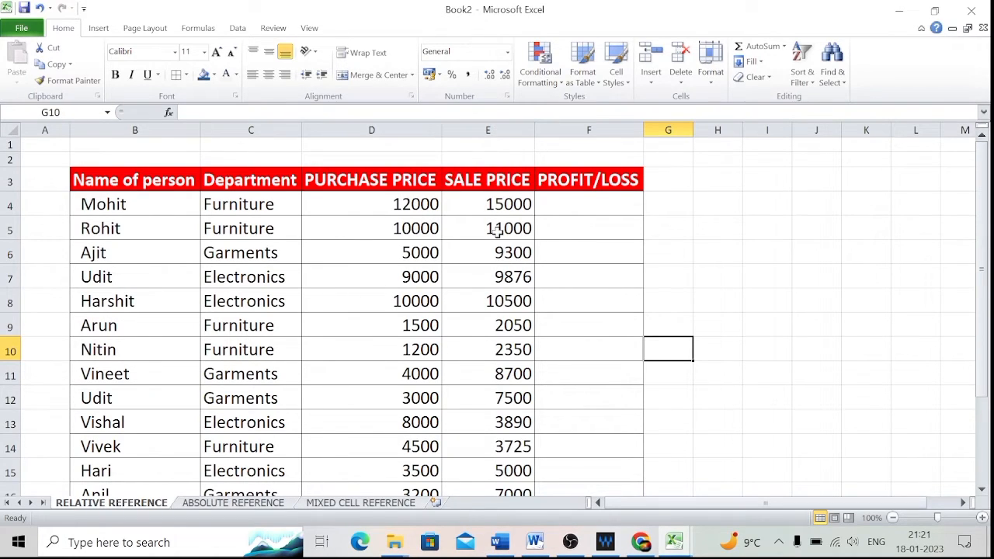
Enter a formula in F4 that subtracts the purchase price D4 from the sale price E4.
left_click(581, 205)
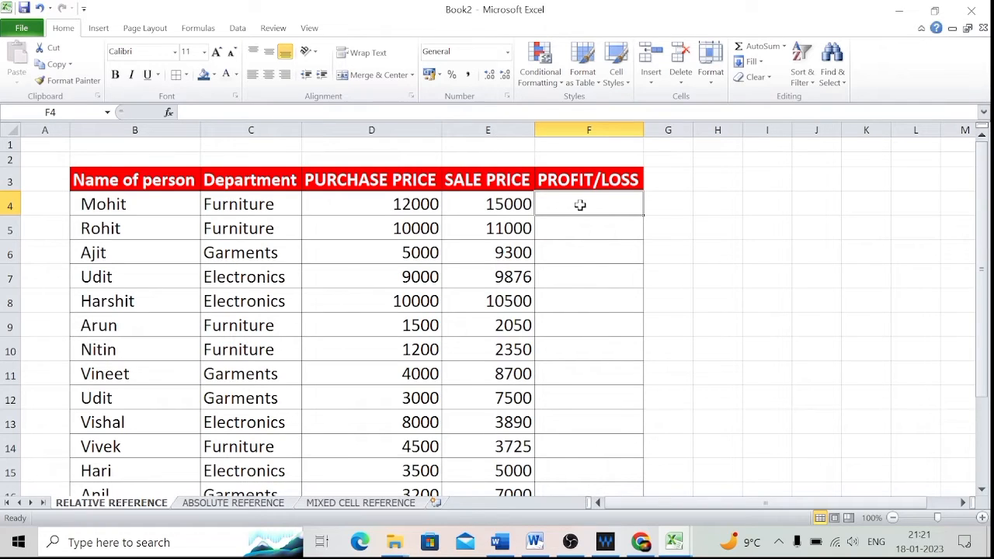
type("=")
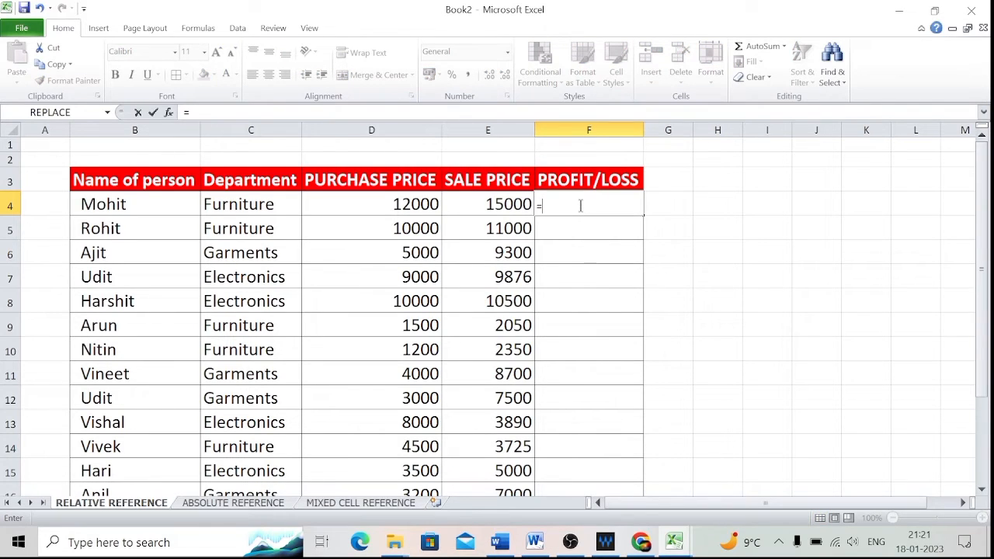
left_click(483, 205)
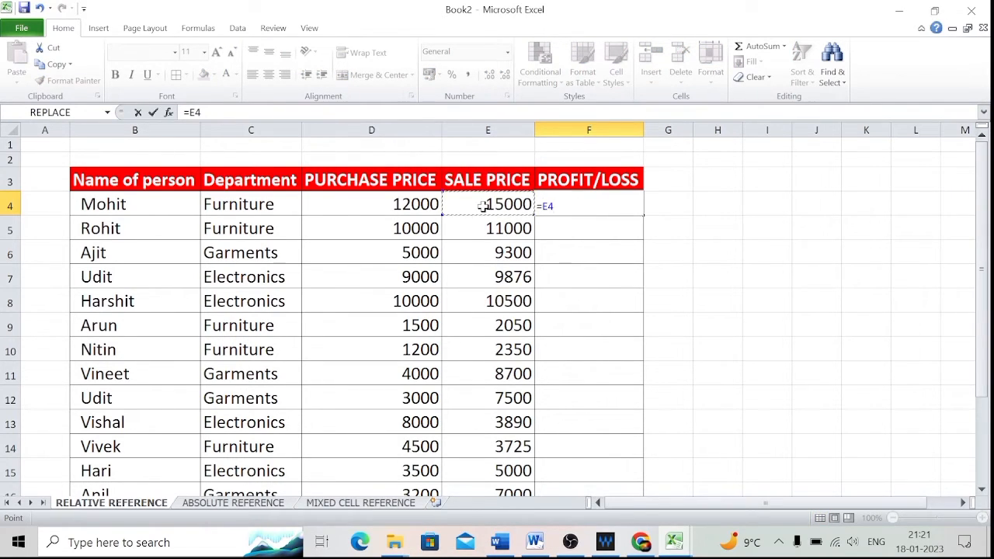
type("-")
left_click(394, 207)
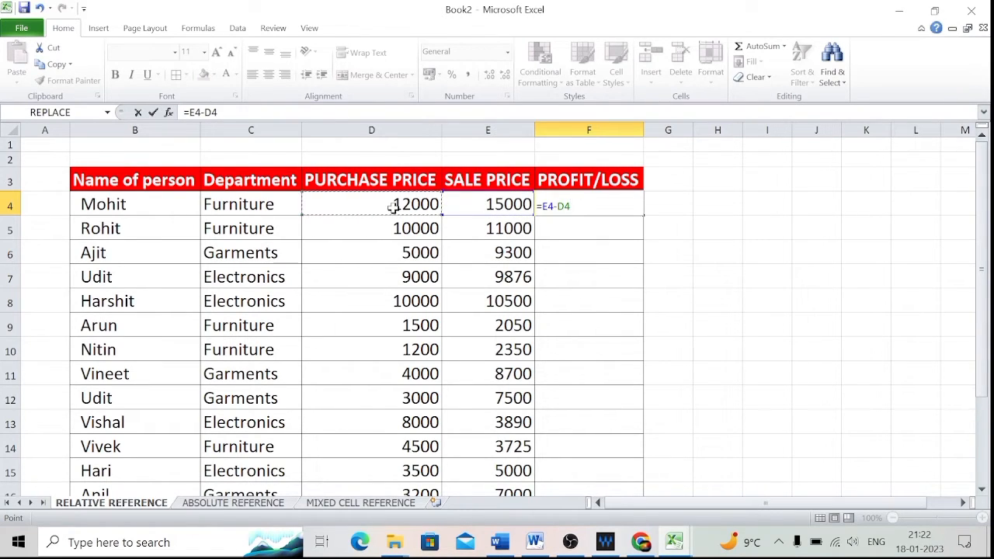
key("Return")
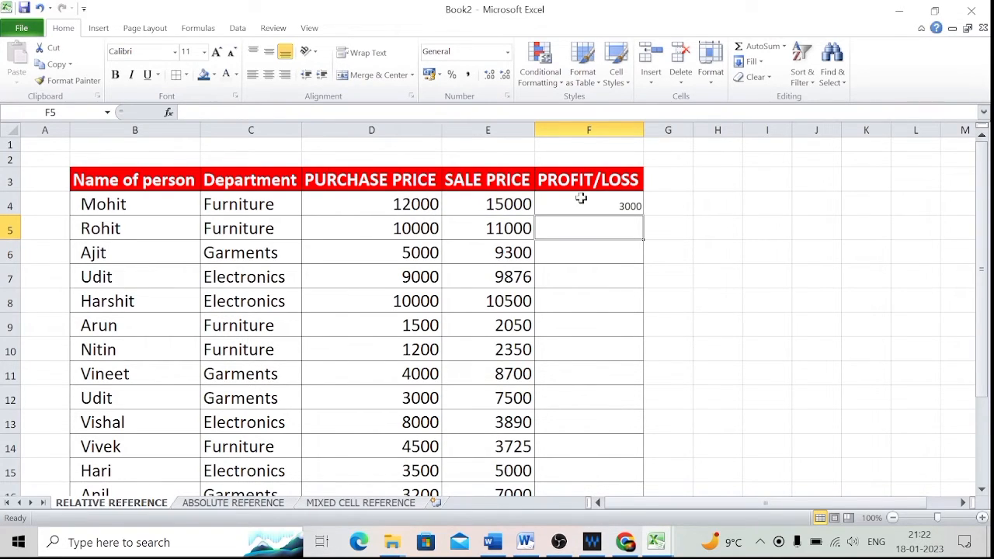
Fill the profit/loss formula from F4 down to F6.
left_click(605, 206)
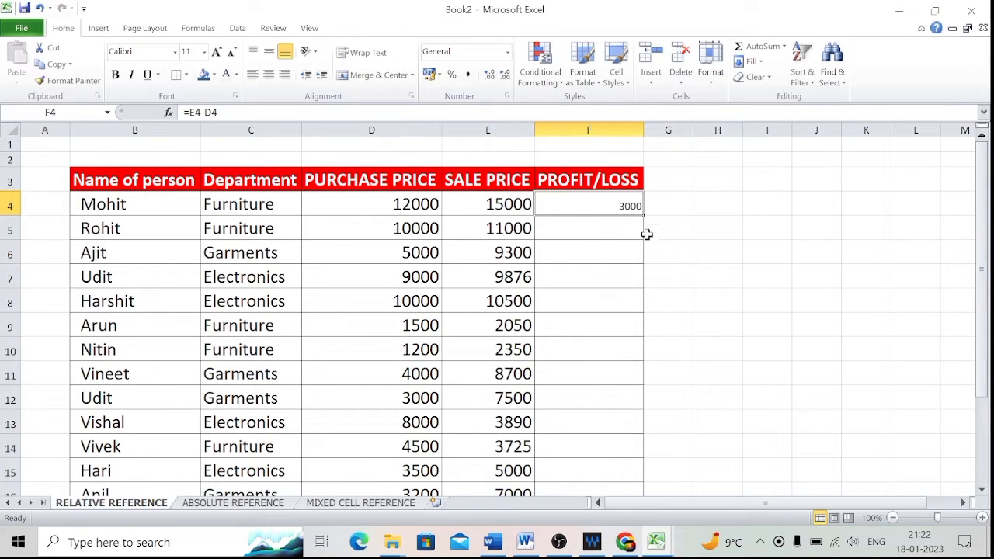
left_click_drag(644, 215, 645, 262)
left_click(611, 198)
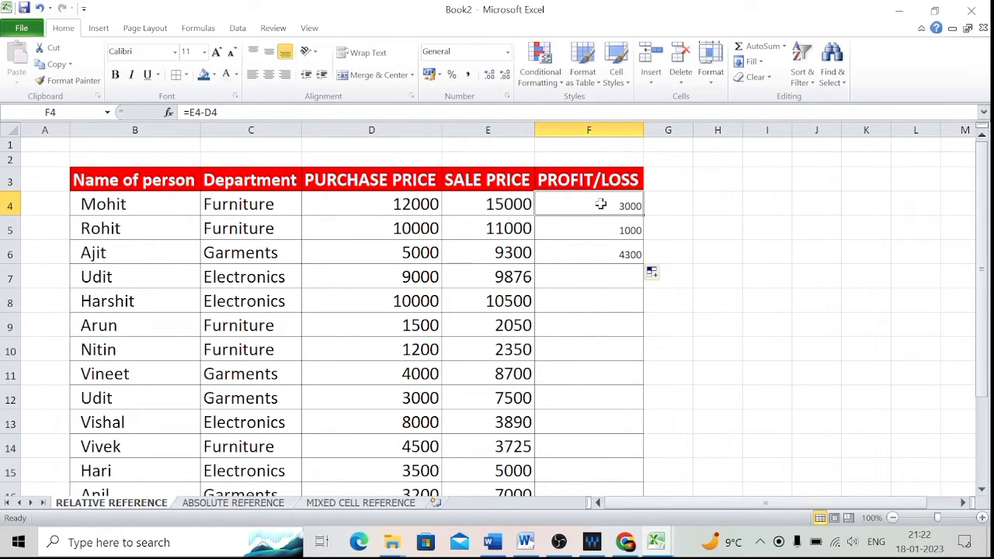
Open the formulas in F4 and F5 to compare how their relative references changed.
double_click(600, 204)
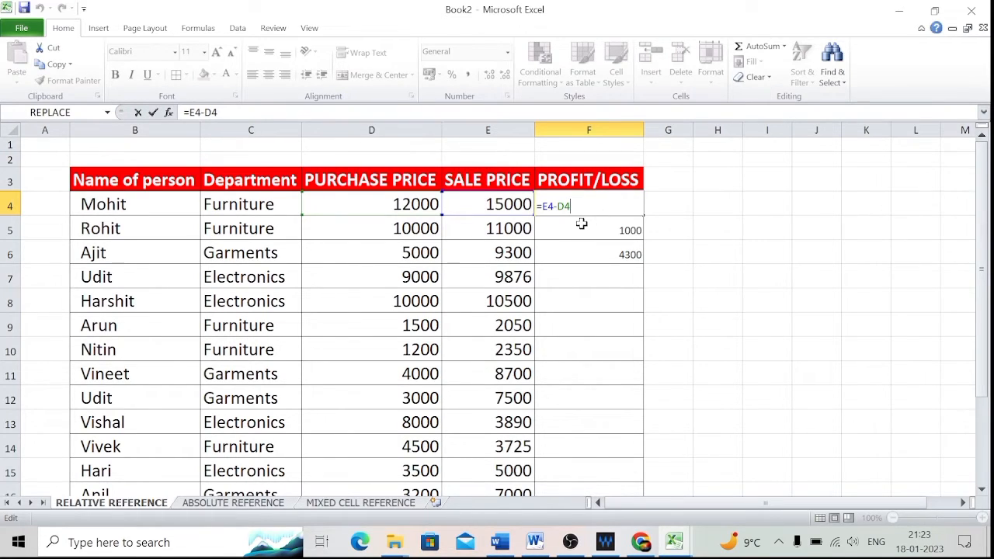
key("Return")
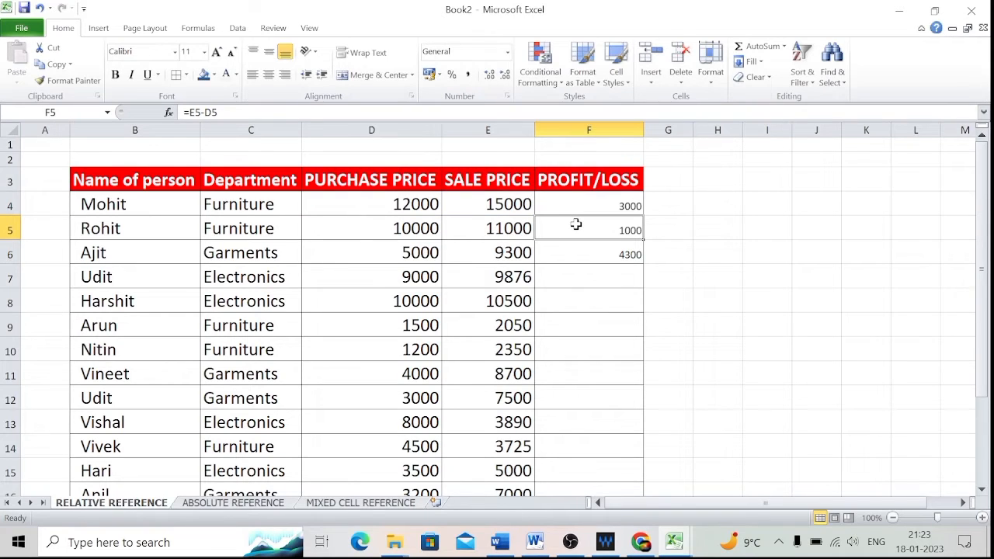
double_click(576, 225)
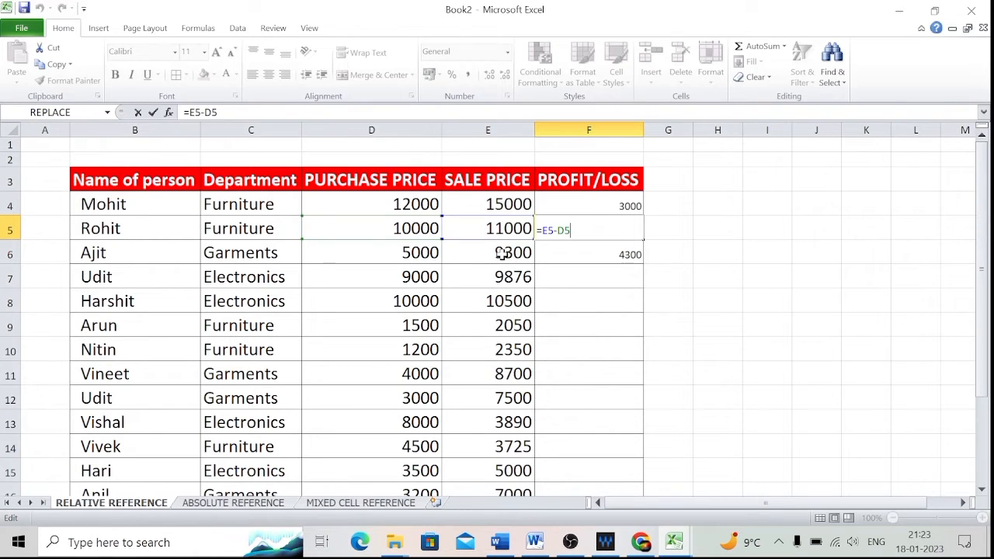
left_click(604, 251)
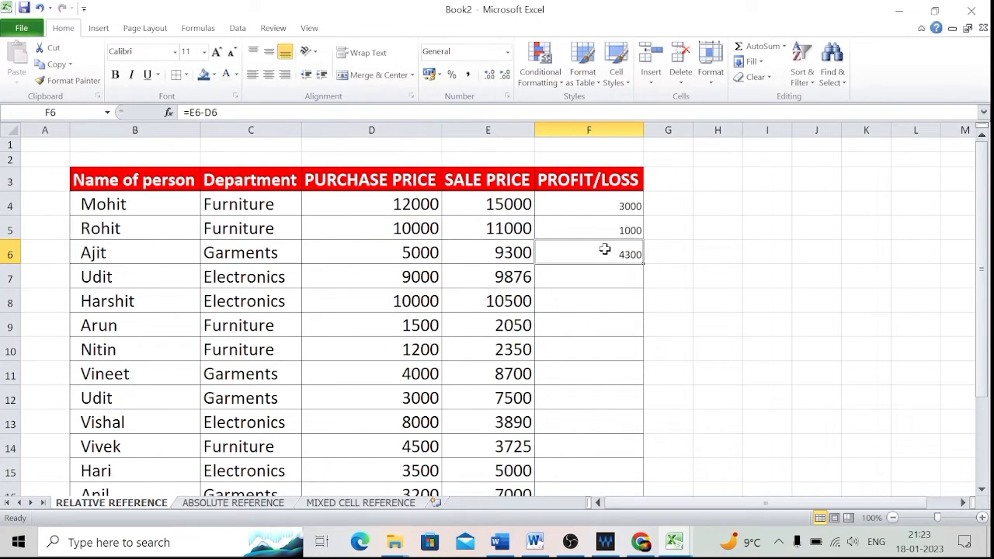
Extend the profit/loss formula down to F7 and open it to check its references.
left_click_drag(638, 259, 645, 290)
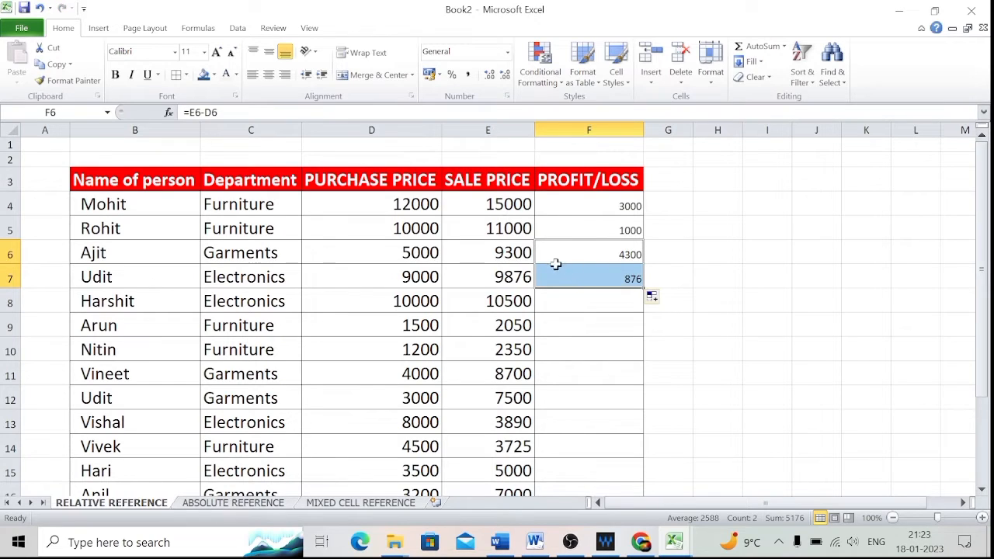
left_click(581, 276)
double_click(581, 276)
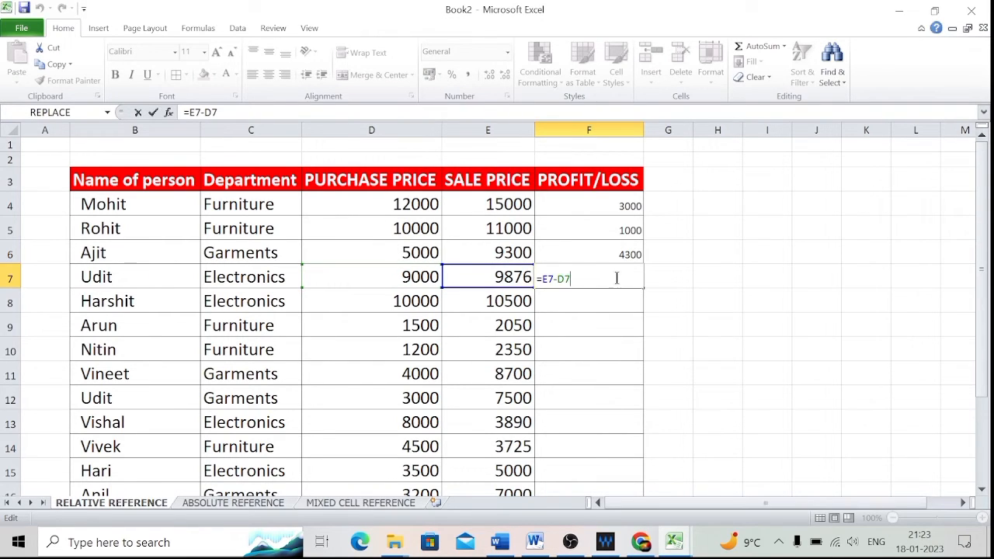
left_click(626, 326)
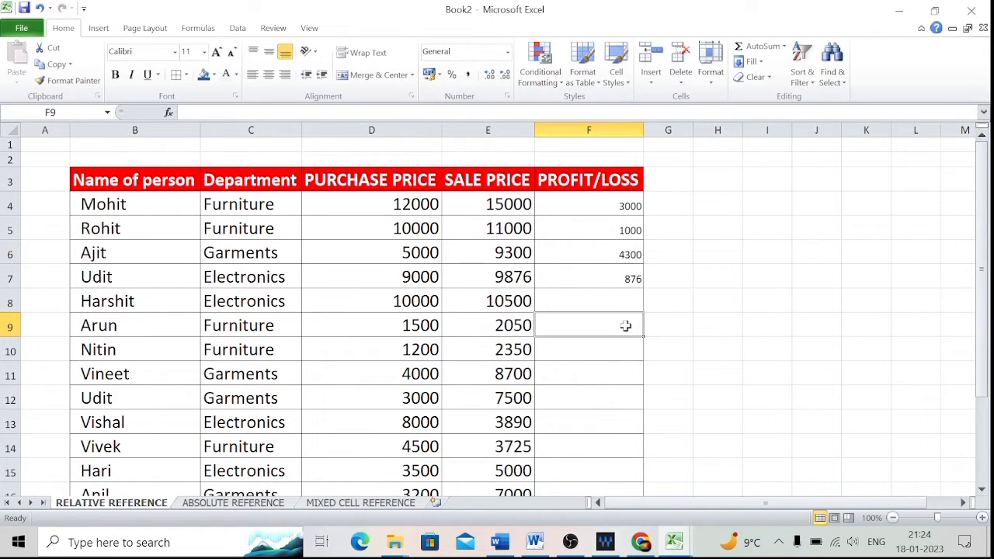
Switch to the ABSOLUTE REFERENCE sheet and examine the sale price, amount and 5% GST rate cells.
left_click(239, 503)
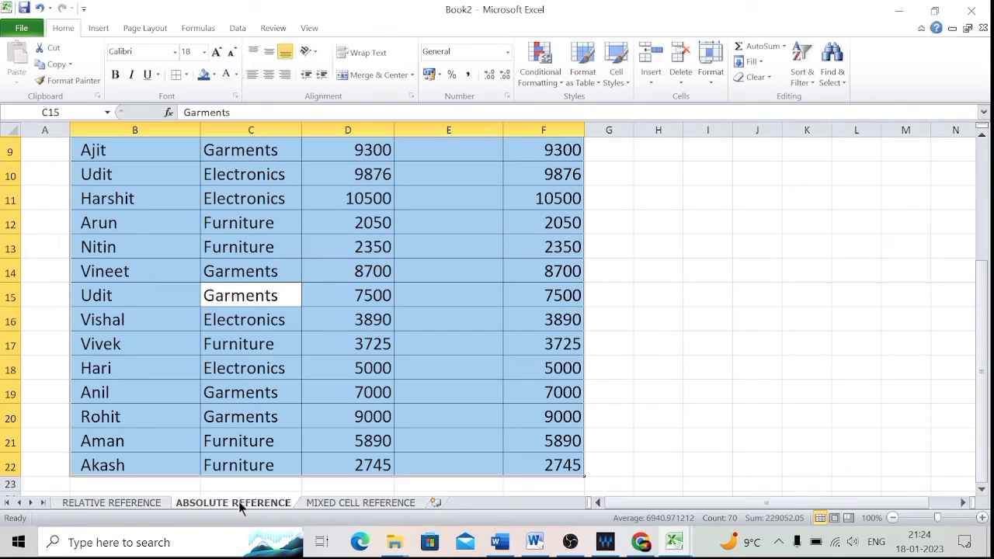
left_click(406, 367)
scroll(404, 368, "up", 3)
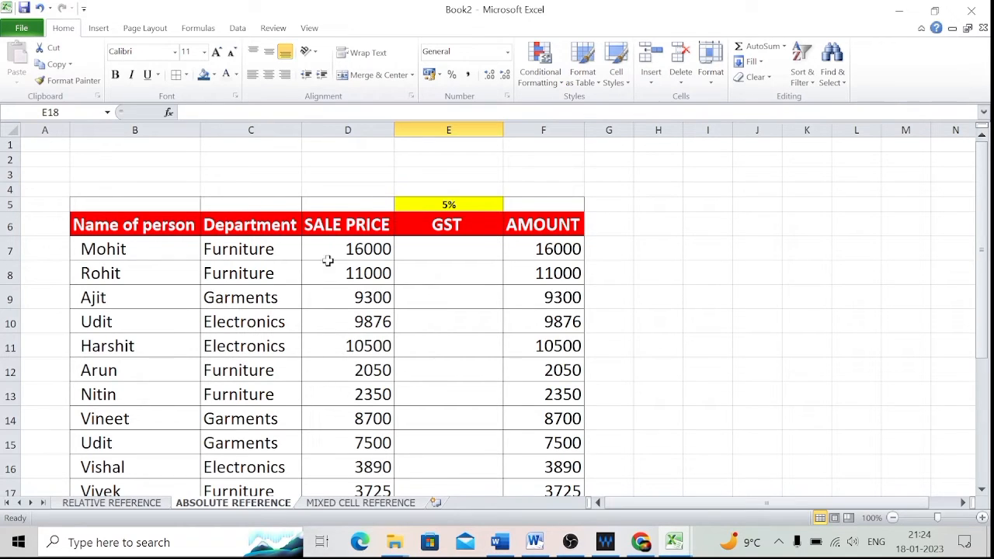
left_click(363, 250)
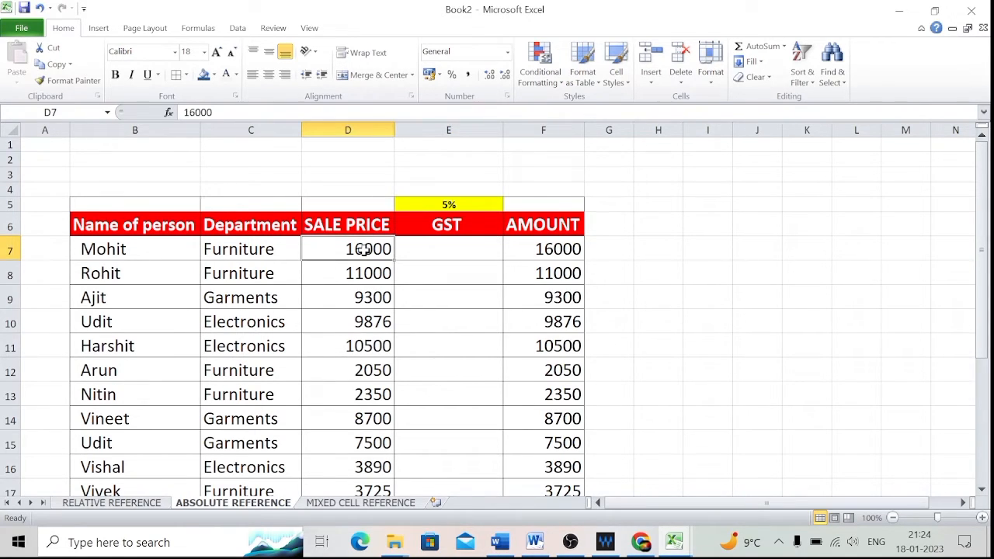
left_click(557, 245)
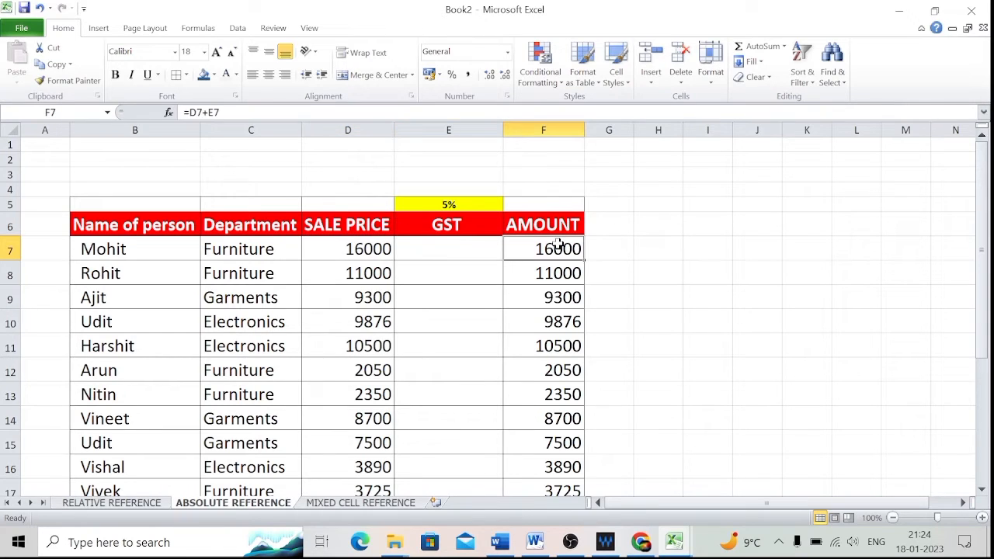
left_click(449, 249)
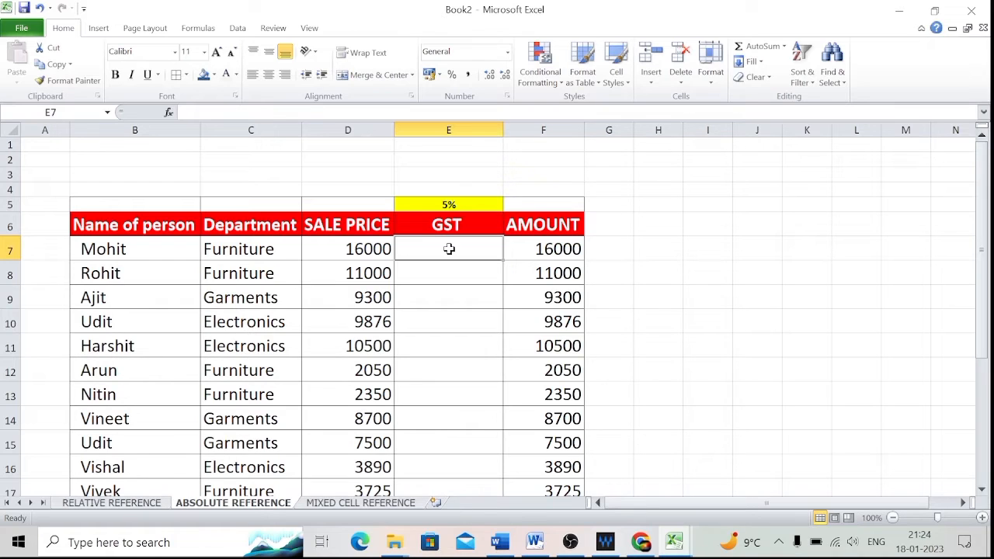
left_click(458, 204)
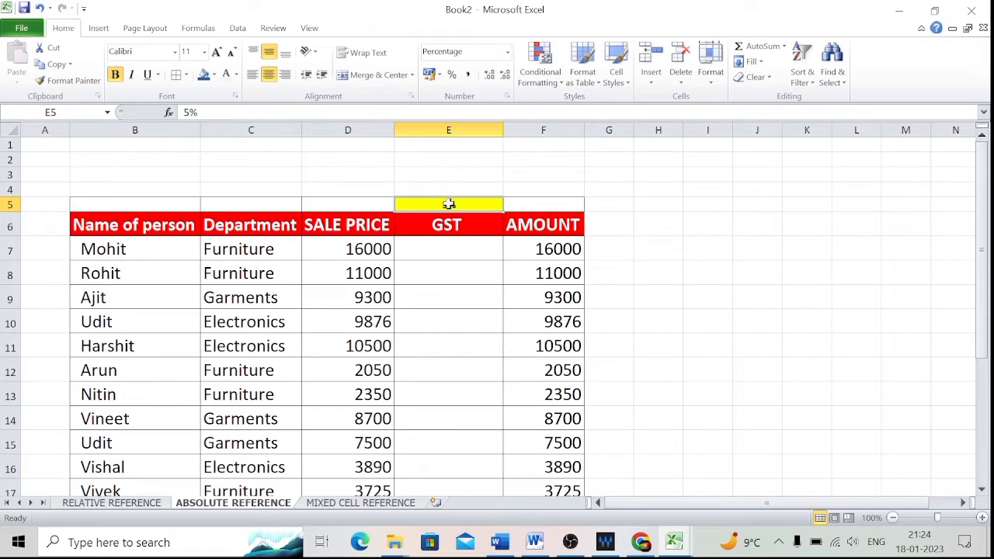
Enter a formula in E7 multiplying the sale price D7 by the GST rate in E5.
left_click(441, 258)
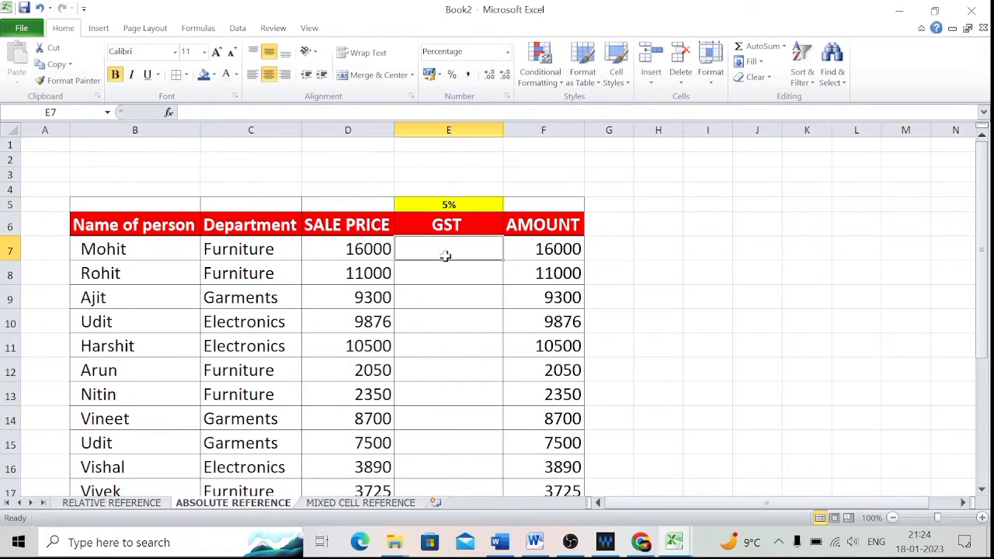
type("=")
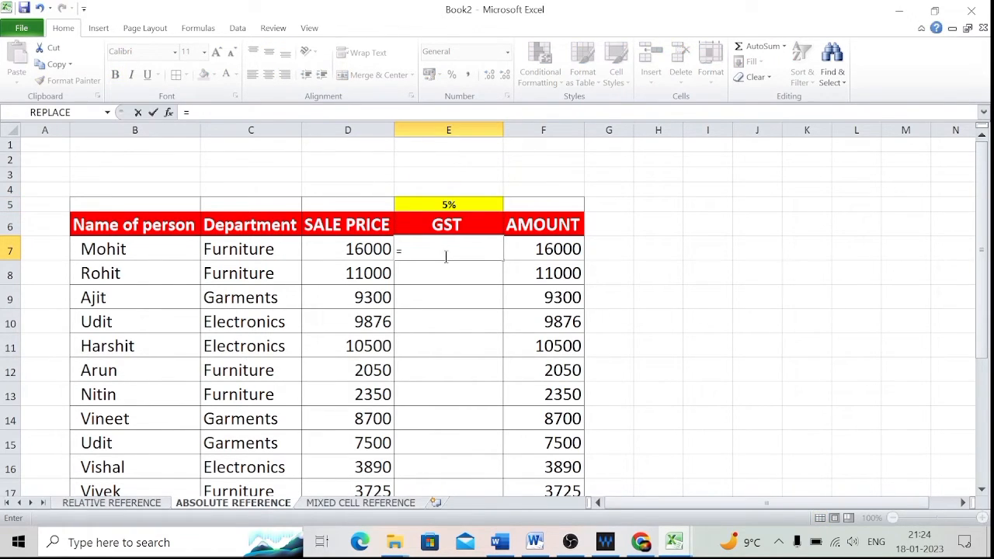
left_click(343, 249)
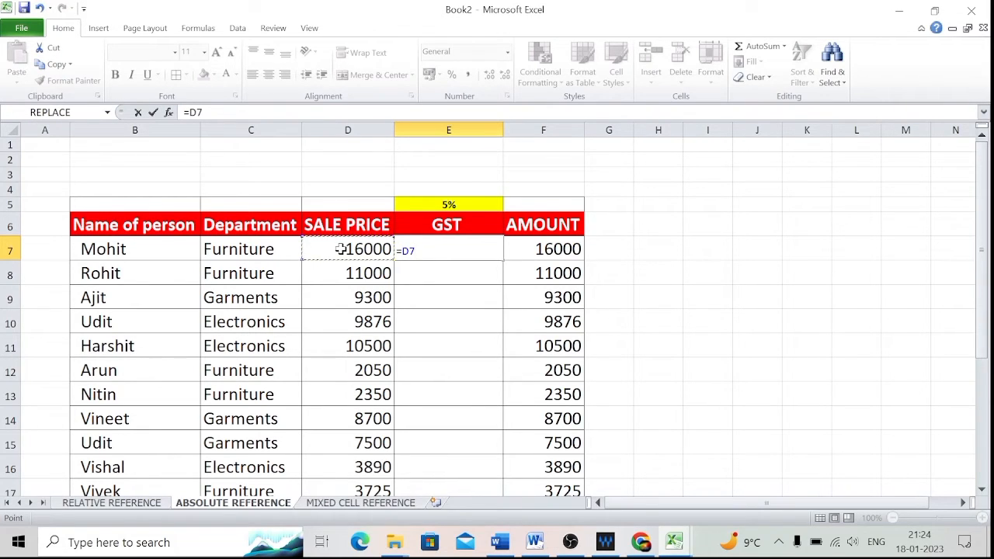
type("*")
left_click(453, 204)
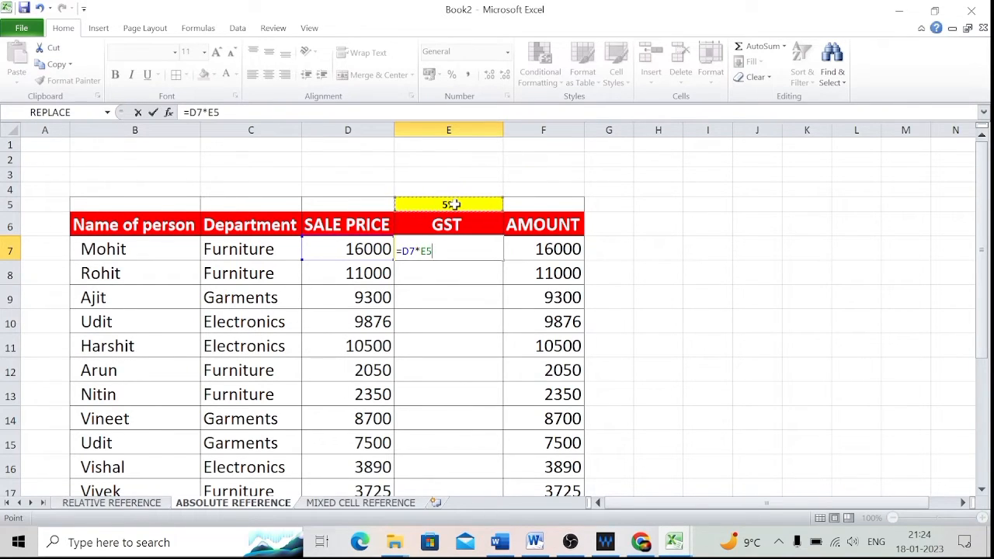
key("Return")
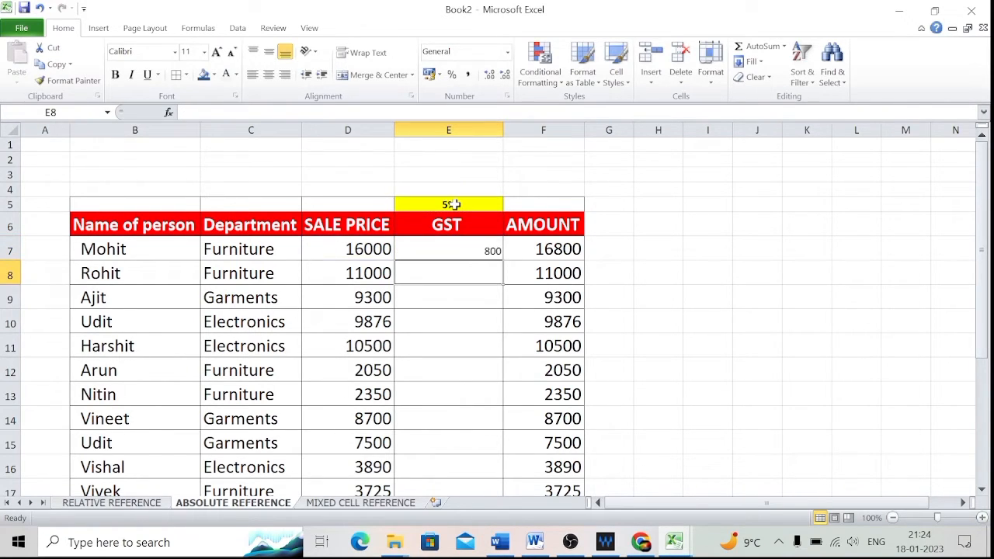
Fill the GST formula from E7 into E8 and open the copied formula for inspection.
left_click(430, 239)
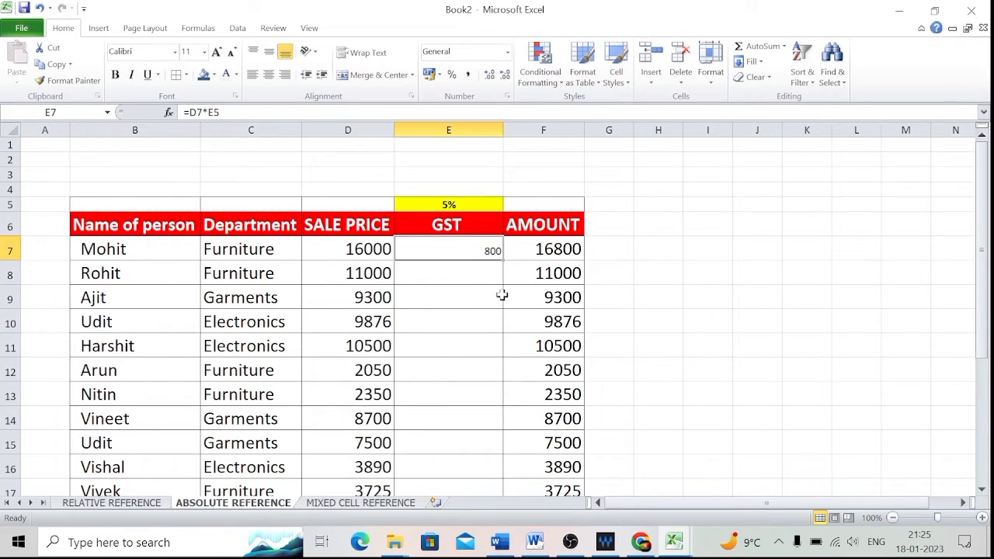
left_click_drag(504, 262, 504, 276)
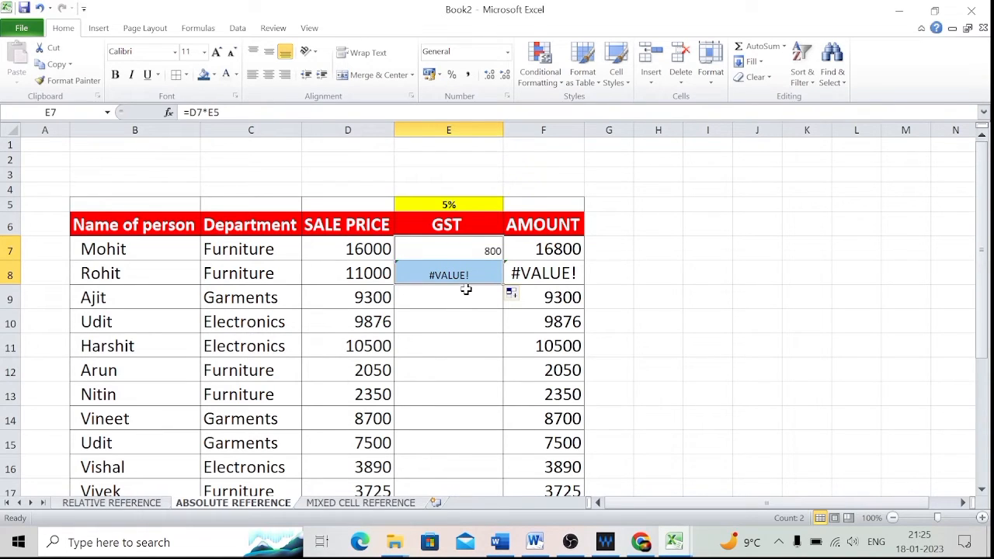
key("F2")
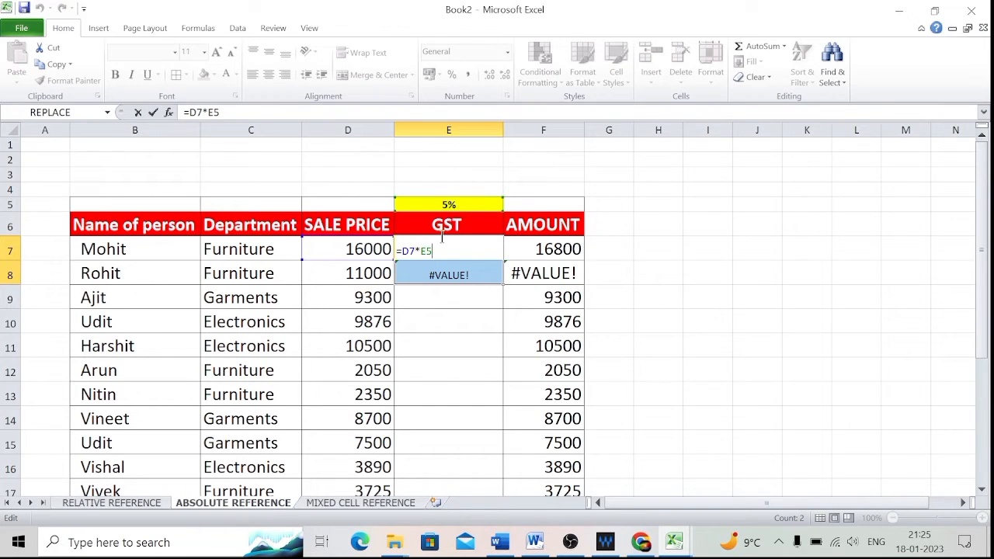
left_click(484, 273)
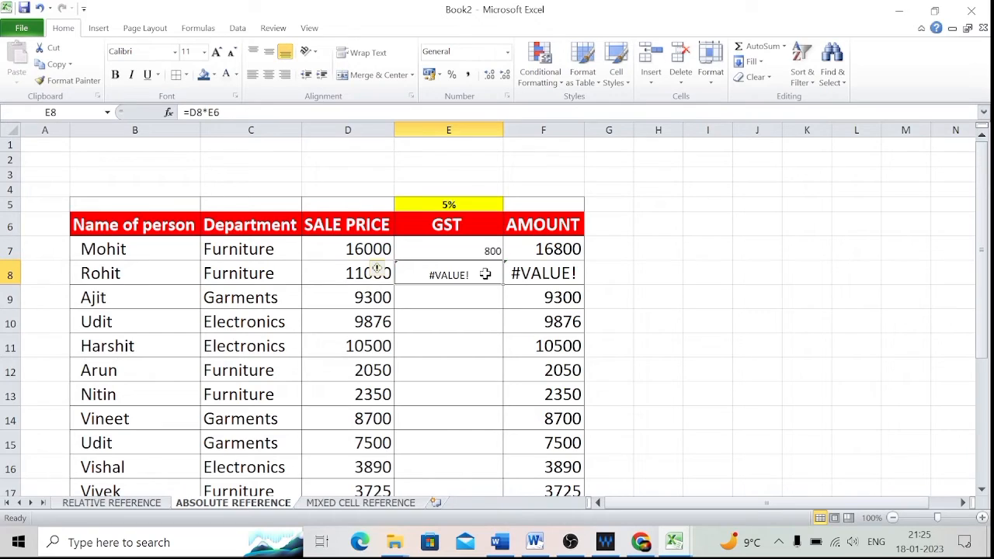
double_click(485, 274)
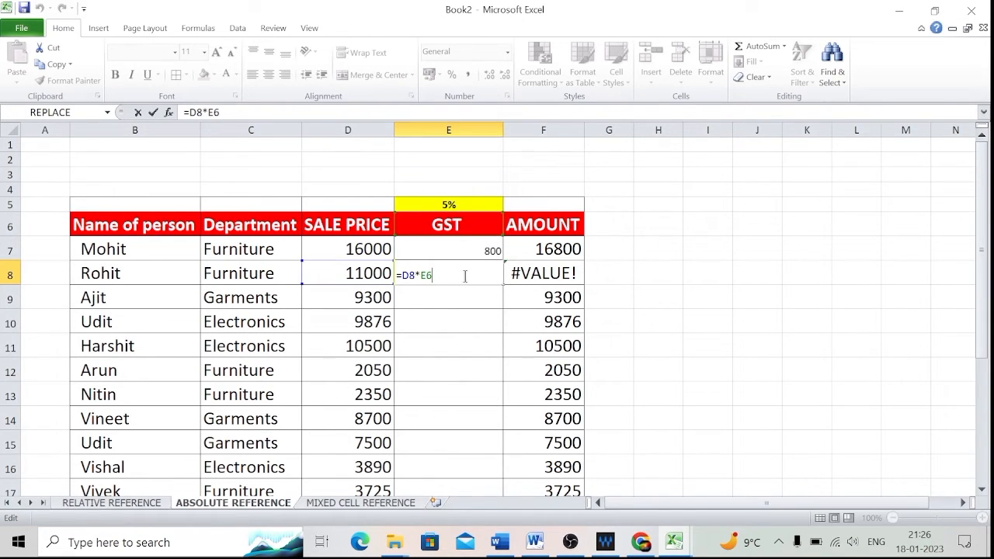
key("BackSpace")
key("BackSpace")
key("BackSpace")
key("BackSpace")
key("BackSpace")
key("BackSpace")
key("BackSpace")
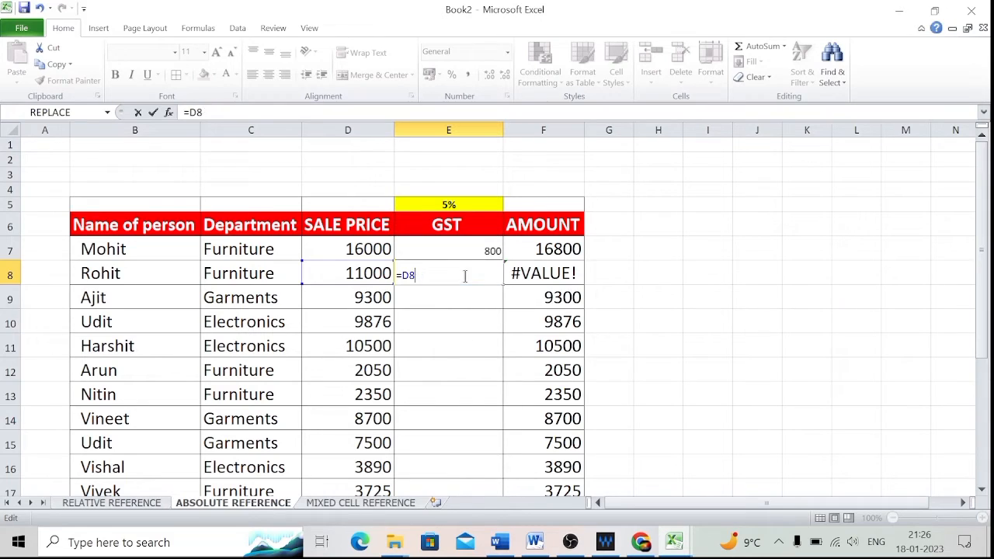
Edit E7's formula to lock the rate reference as $E$5, giving =D7*$E$5.
left_click(460, 254)
double_click(460, 254)
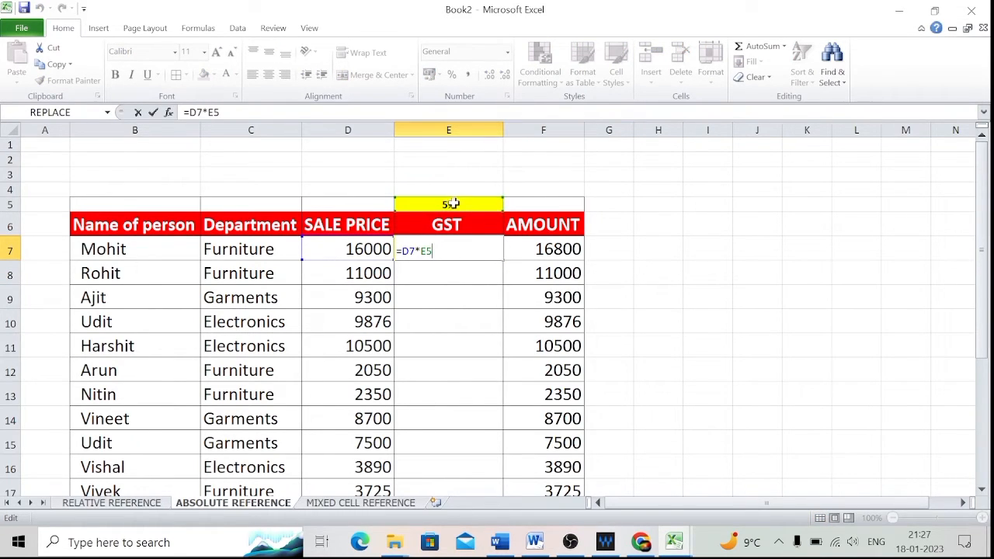
left_click(422, 252)
type("$E$")
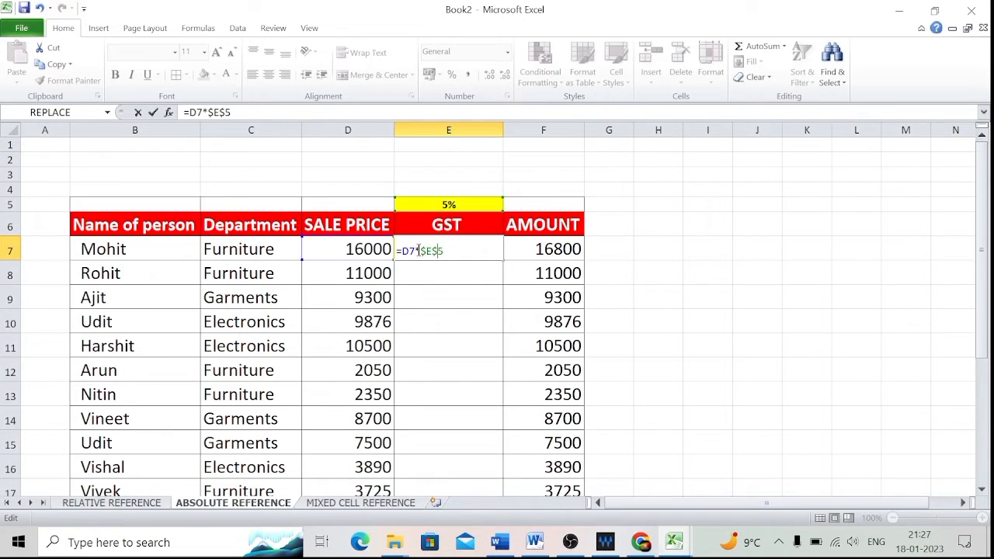
key("Return")
Fill the corrected GST formula from E7 down to E8.
left_click(462, 251)
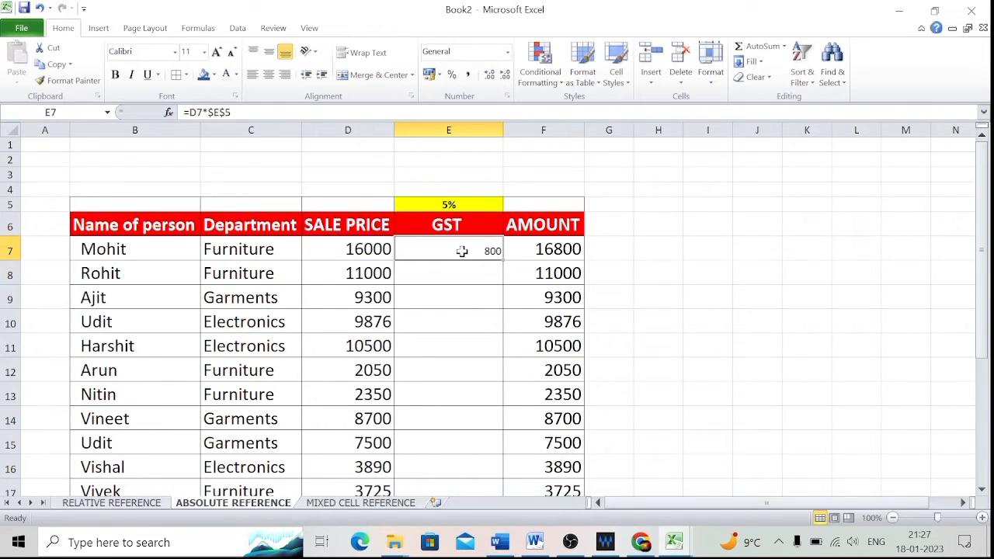
left_click_drag(503, 262, 505, 278)
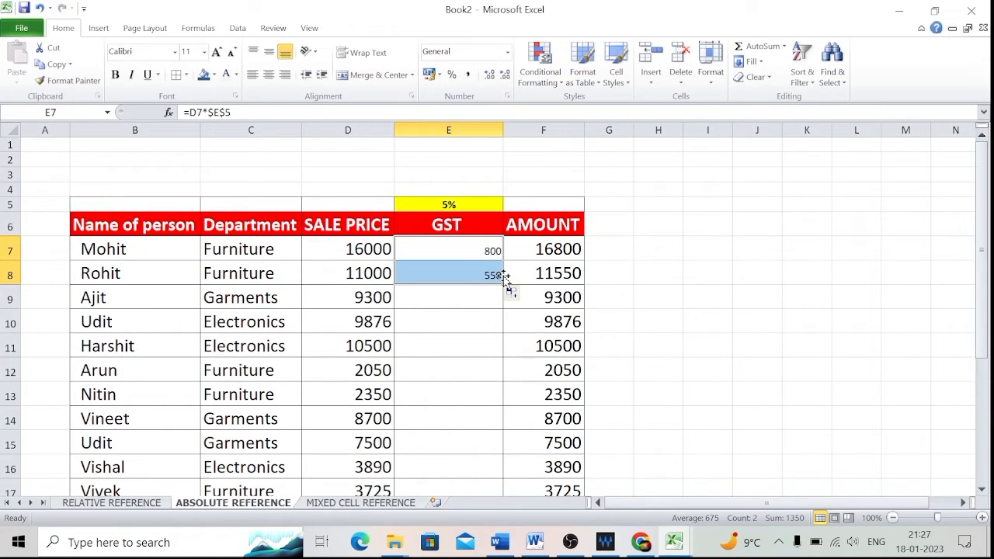
left_click(464, 274)
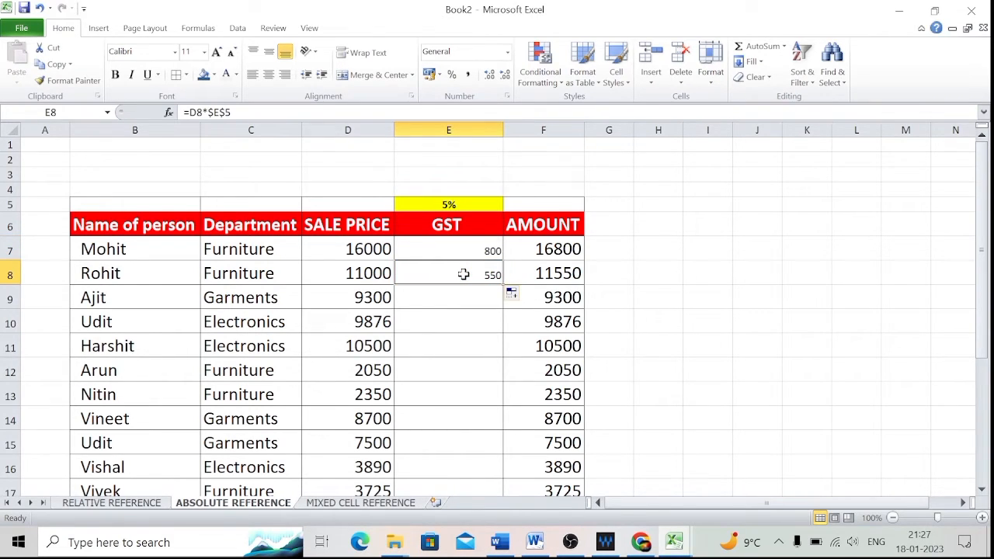
Check the copied formula in E8, then fill the GST formula down the rest of the GST column.
double_click(456, 278)
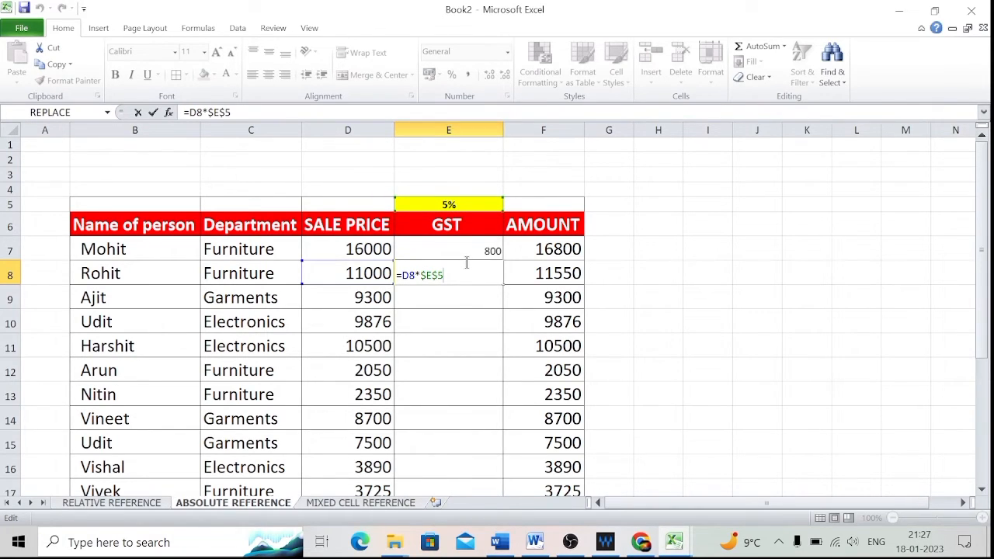
key("Return")
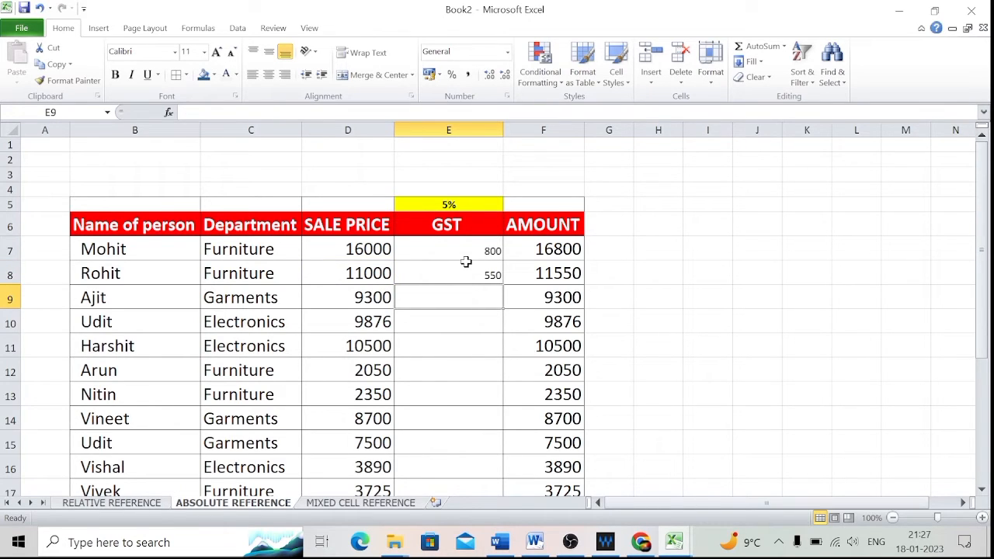
mouse_move(483, 276)
left_mouse_down()
mouse_move(506, 289)
mouse_move(501, 279)
left_mouse_up()
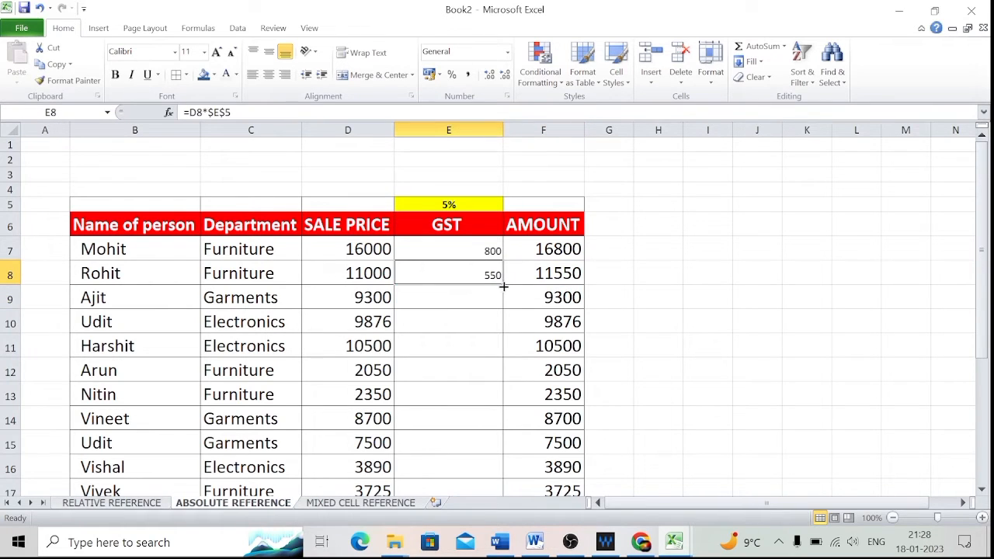
double_click(504, 288)
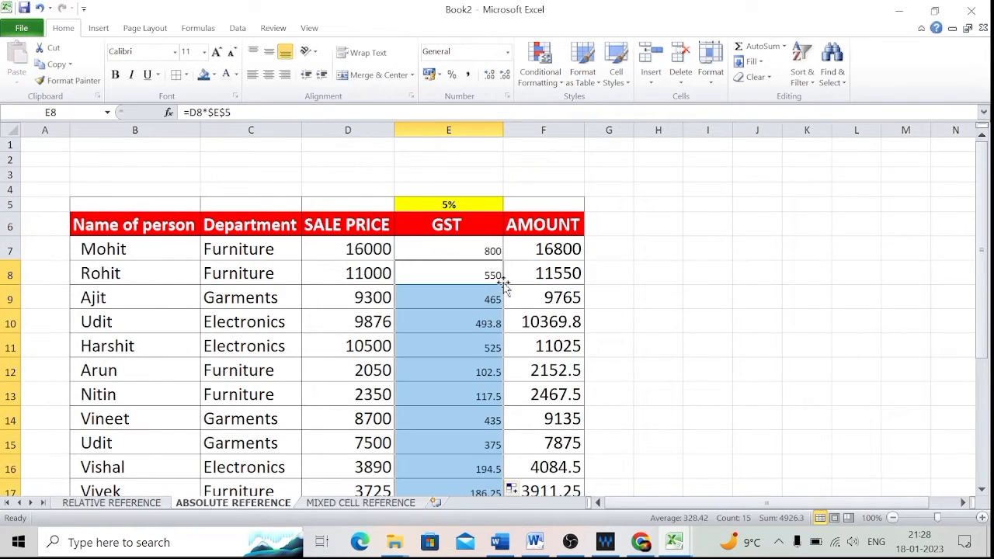
Inspect the filled GST formula in E12 and review the column.
left_click(459, 363)
scroll(459, 363, "down", 2)
scroll(459, 363, "up", 2)
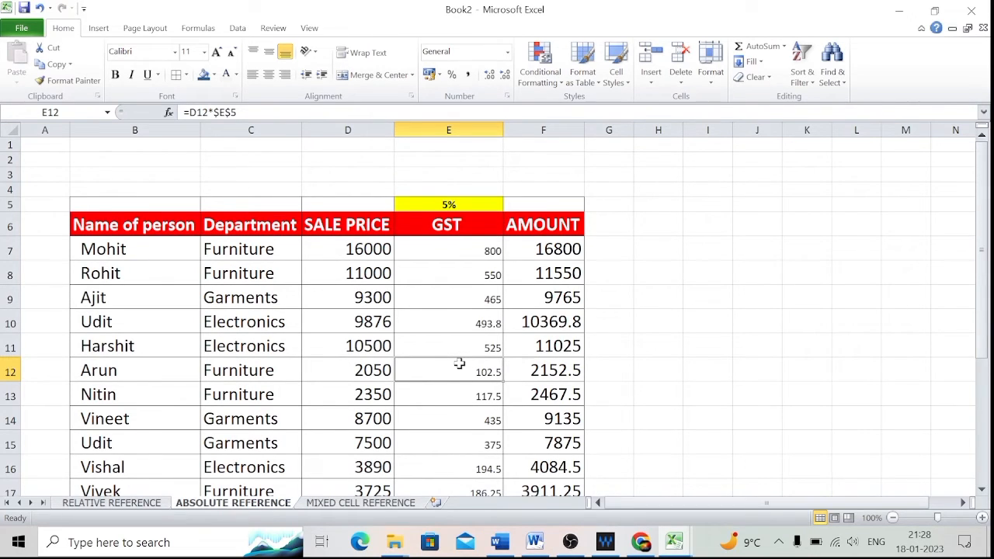
Switch to the MIXED CELL REFERENCE sheet and look over the monthly target table.
key("ctrl+Page_Down")
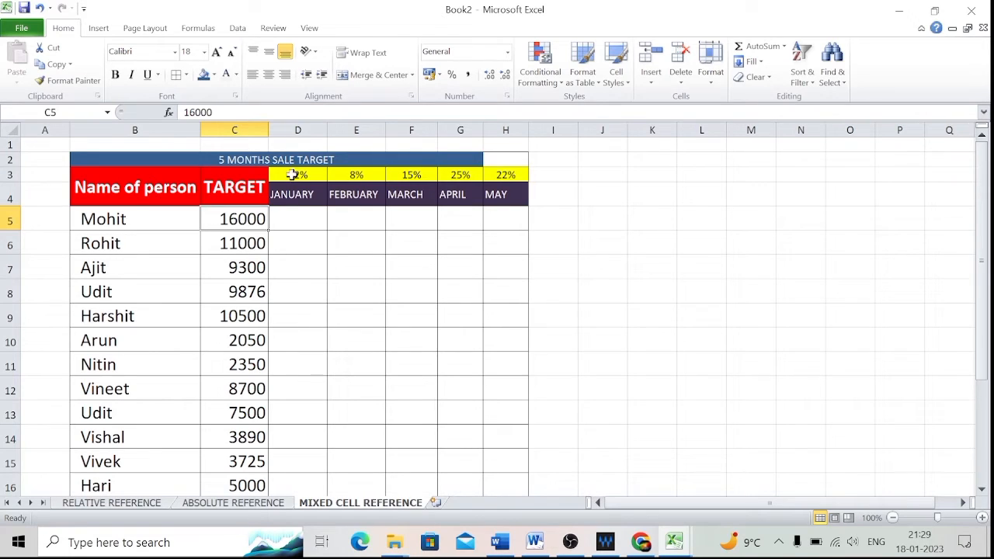
left_click(303, 224)
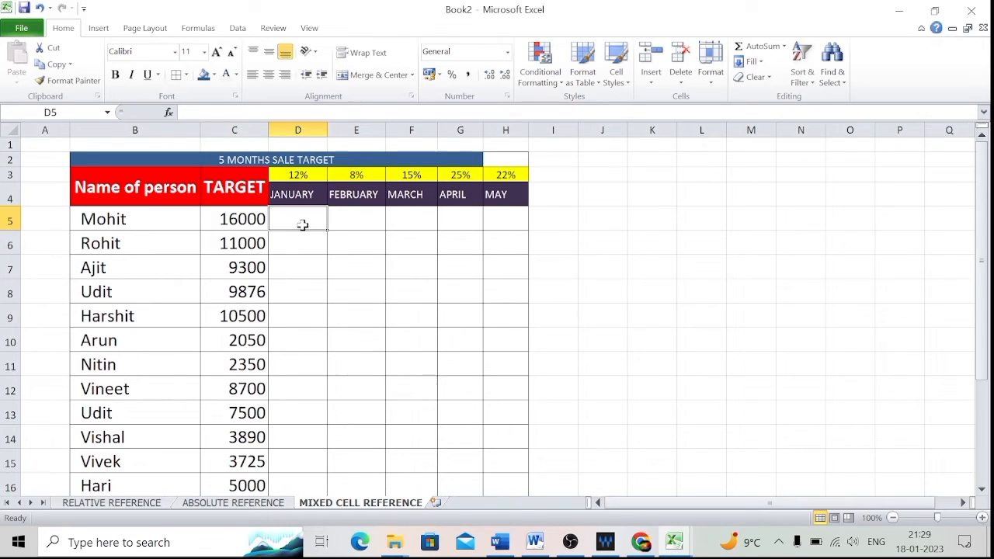
left_click(356, 212)
left_click(402, 216)
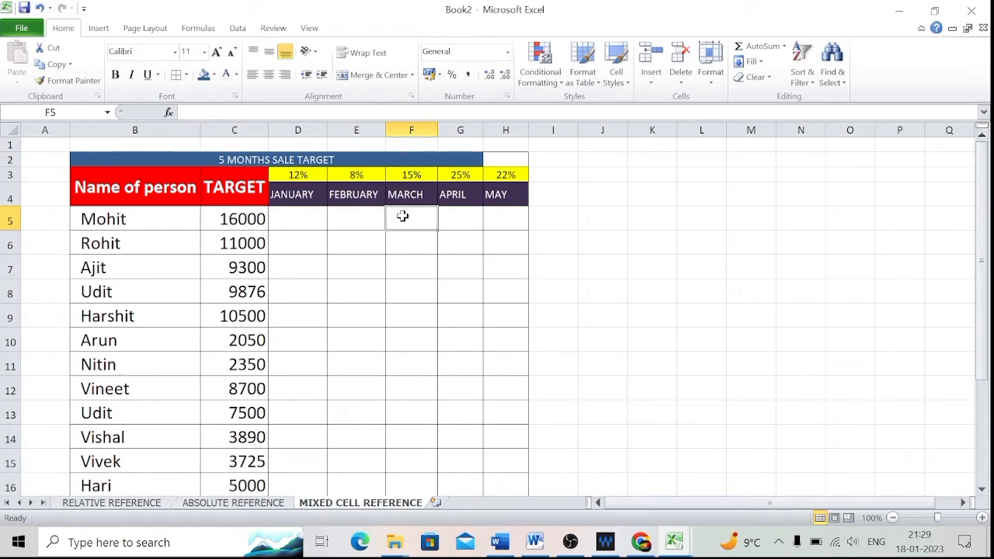
left_click(302, 263)
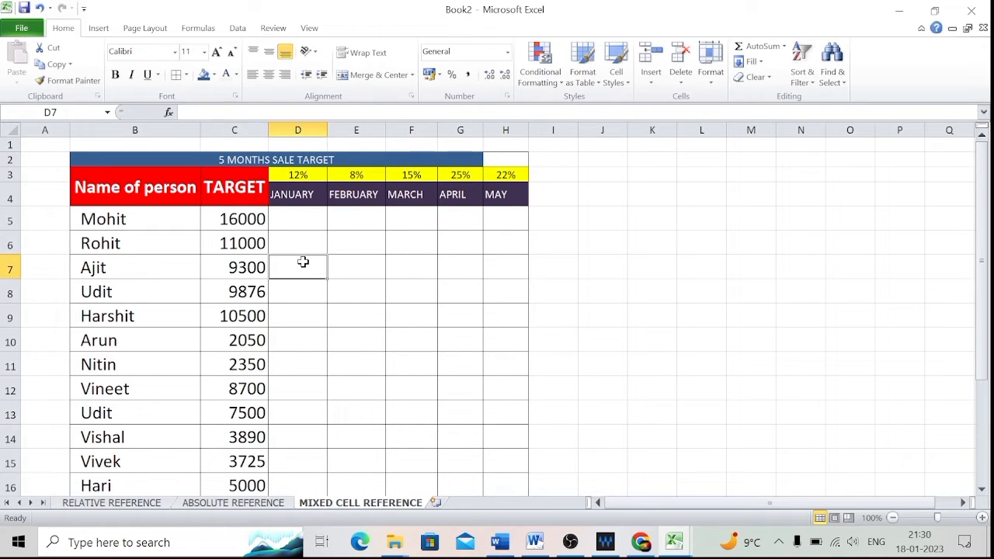
Enter a formula in D5 multiplying the target C5 by the January rate D3.
left_click(280, 218)
type("=")
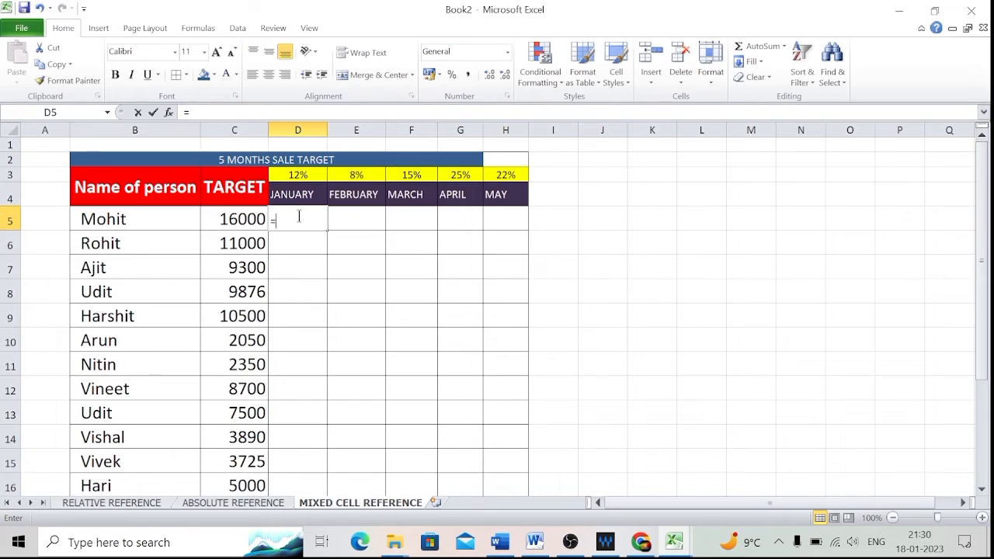
left_click(228, 218)
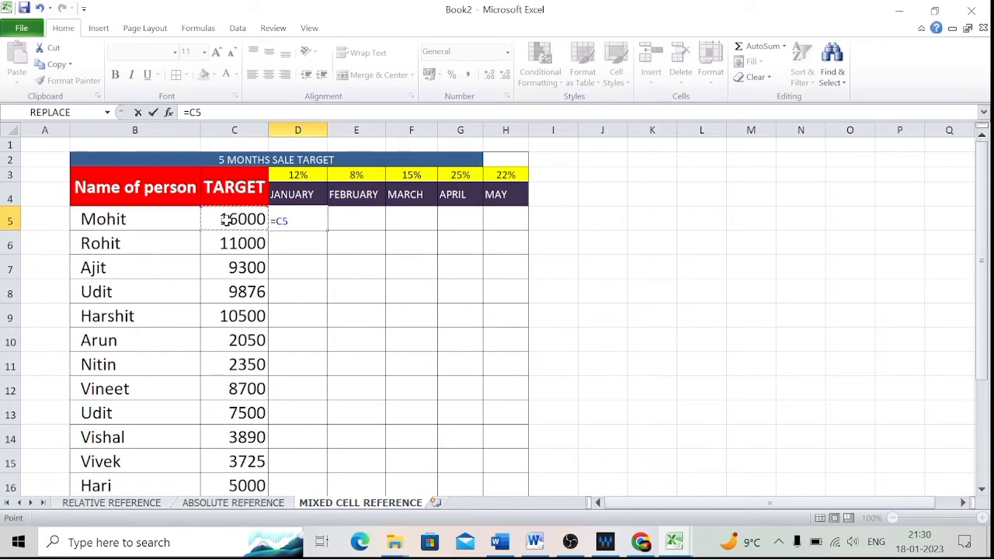
type("*")
left_click(307, 175)
key("Return")
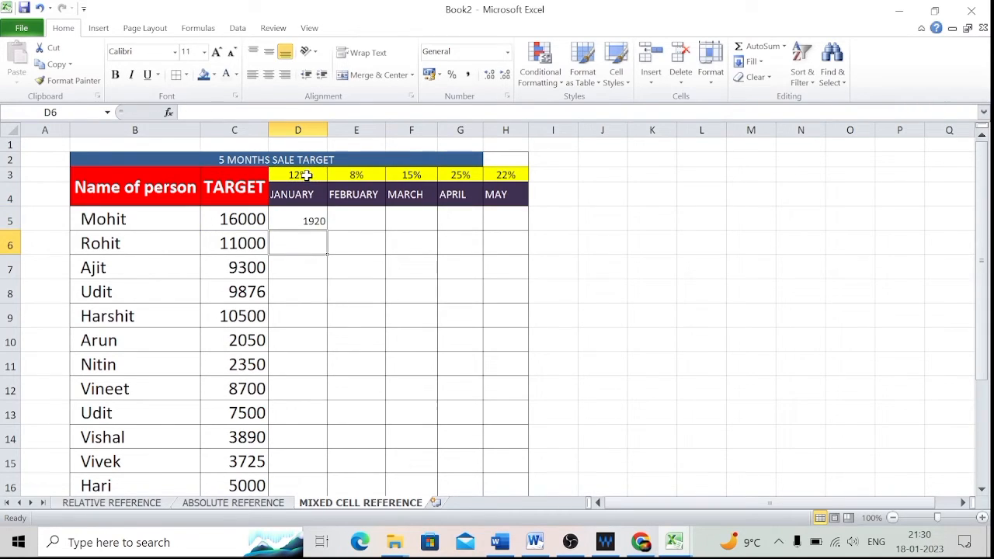
Fill the January formula from D5 down into D6.
left_click(313, 220)
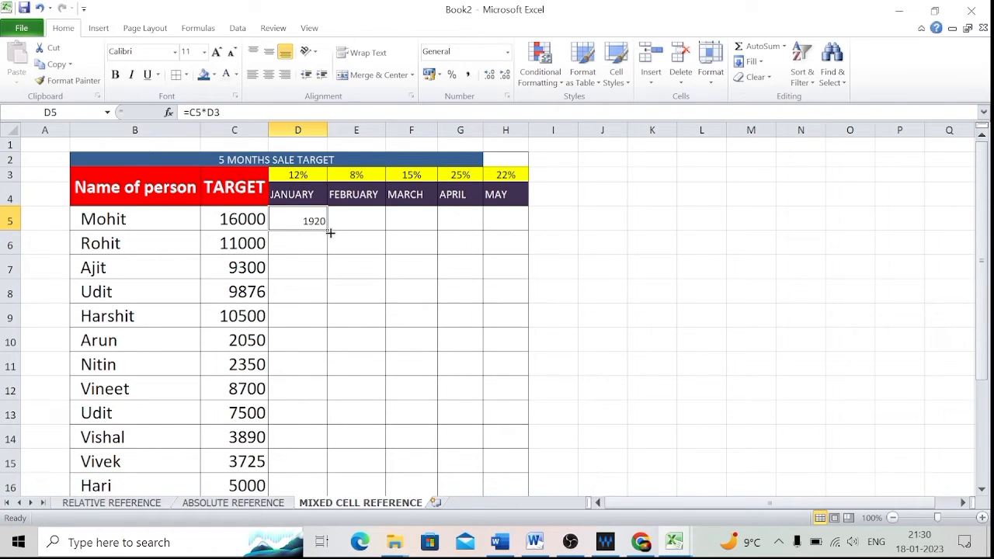
left_click_drag(325, 233, 328, 253)
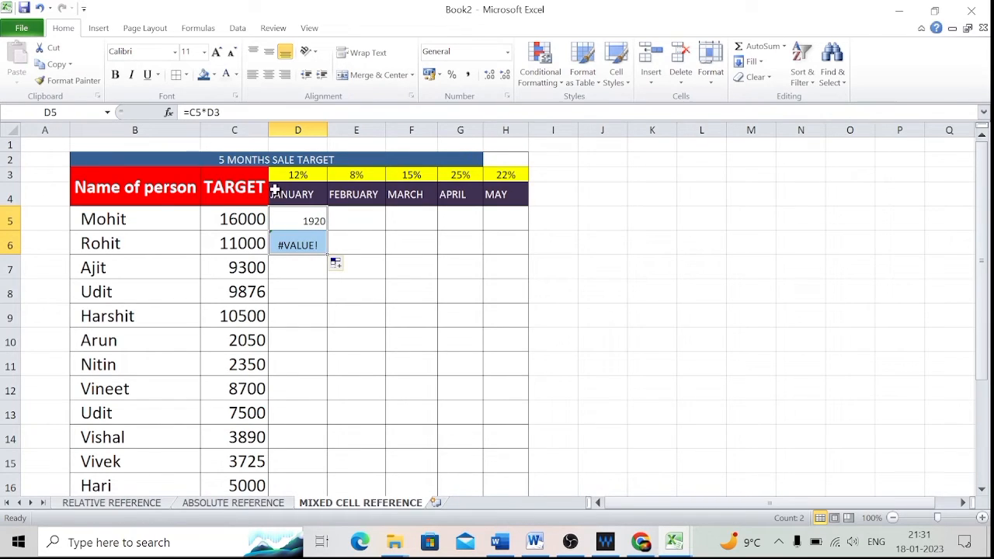
Edit D5's formula to lock the rate reference, giving =C5*$D$3.
left_click(310, 219)
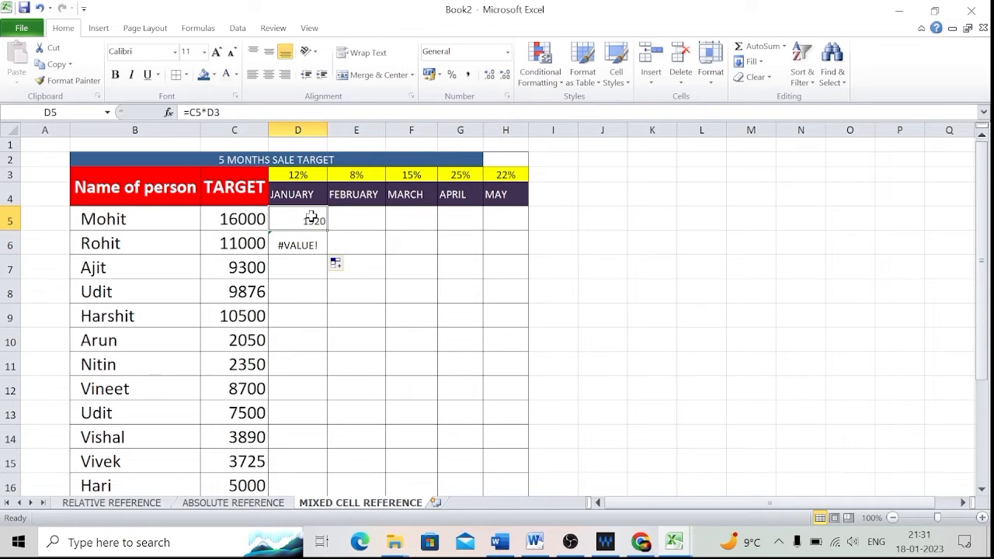
double_click(311, 219)
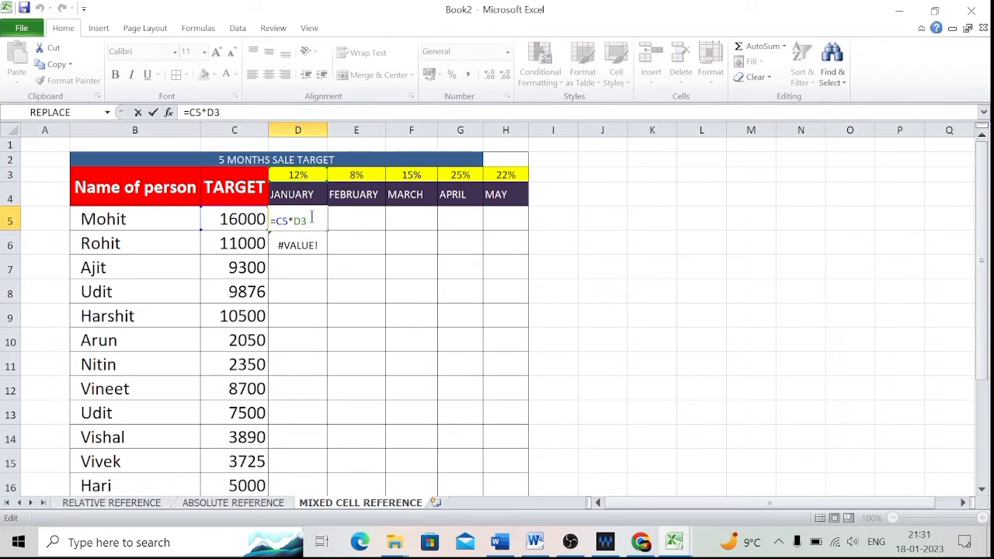
left_click(296, 221)
type("$")
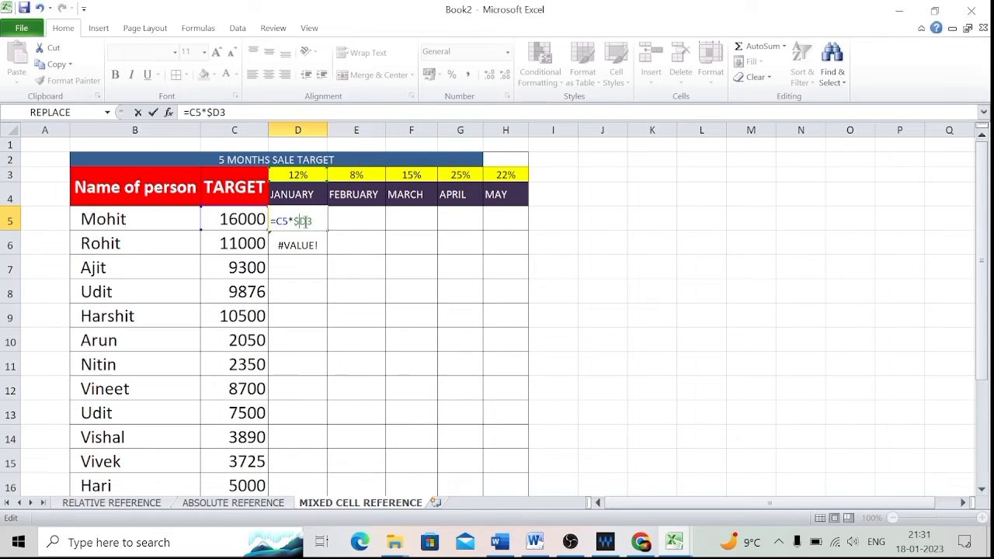
left_click(308, 221)
type("$")
Fill the corrected formula from D5 down into D6 again.
left_click(307, 220)
double_click(306, 221)
left_click(360, 233)
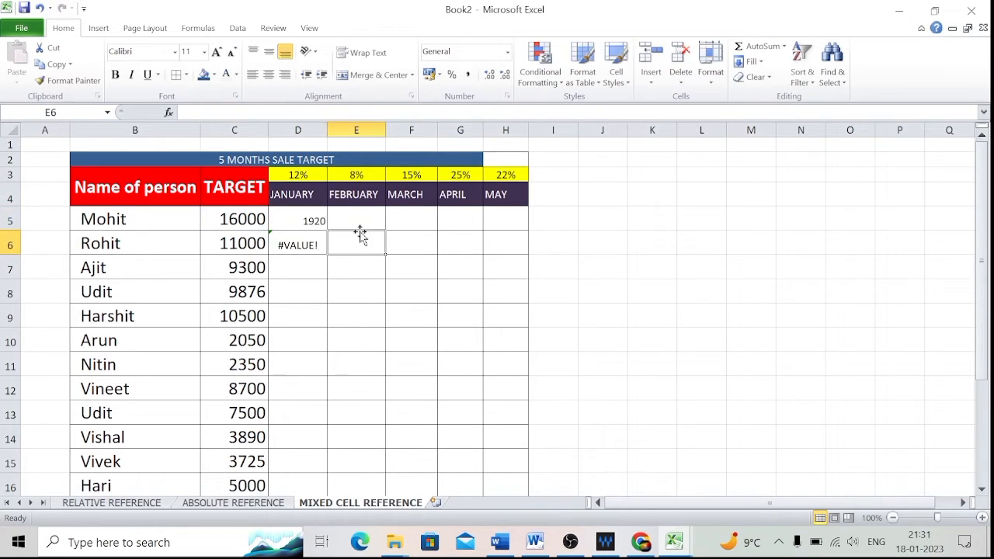
left_click_drag(313, 221, 327, 257)
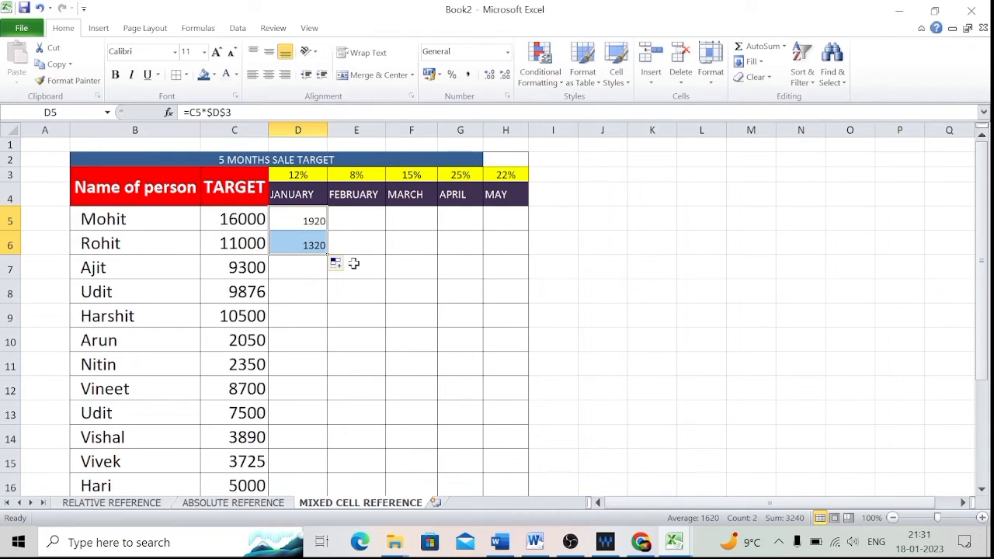
Fill the D5 formula across into E5 and open E5's formula for inspection.
left_click(306, 220)
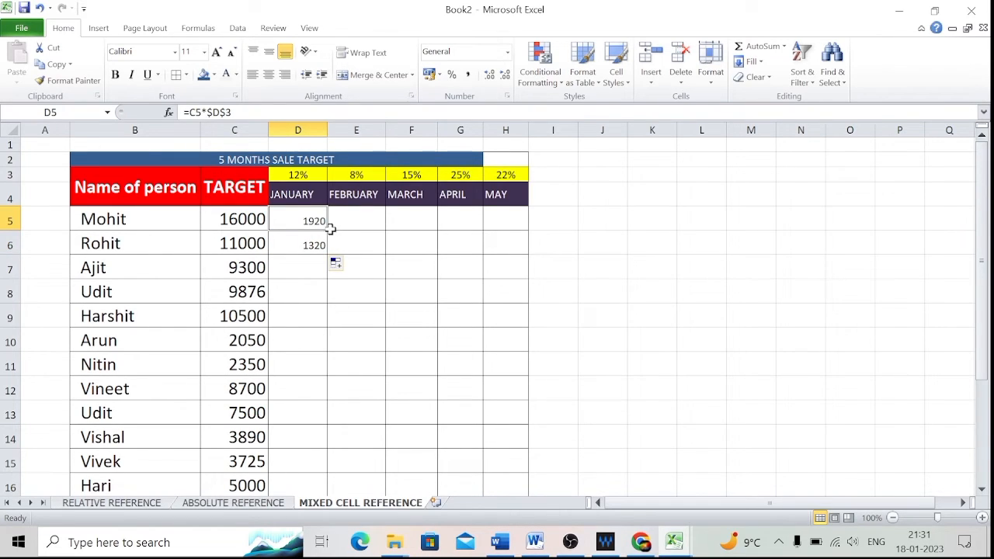
left_click_drag(330, 229, 369, 233)
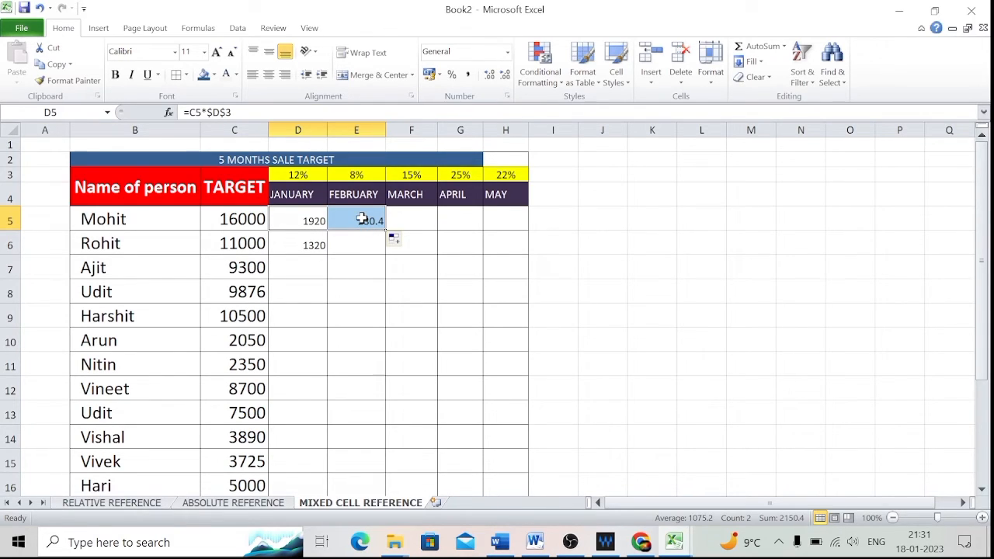
left_click(364, 219)
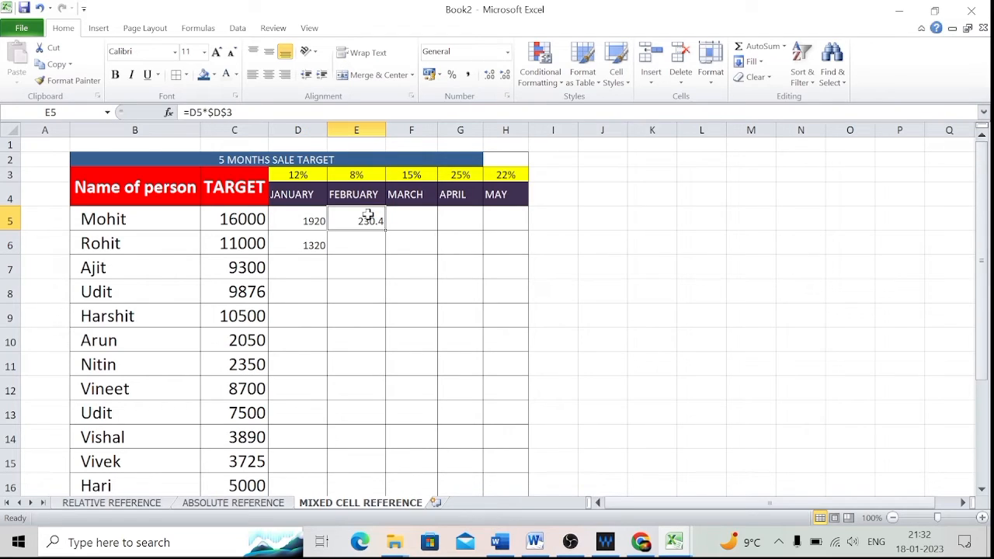
double_click(368, 216)
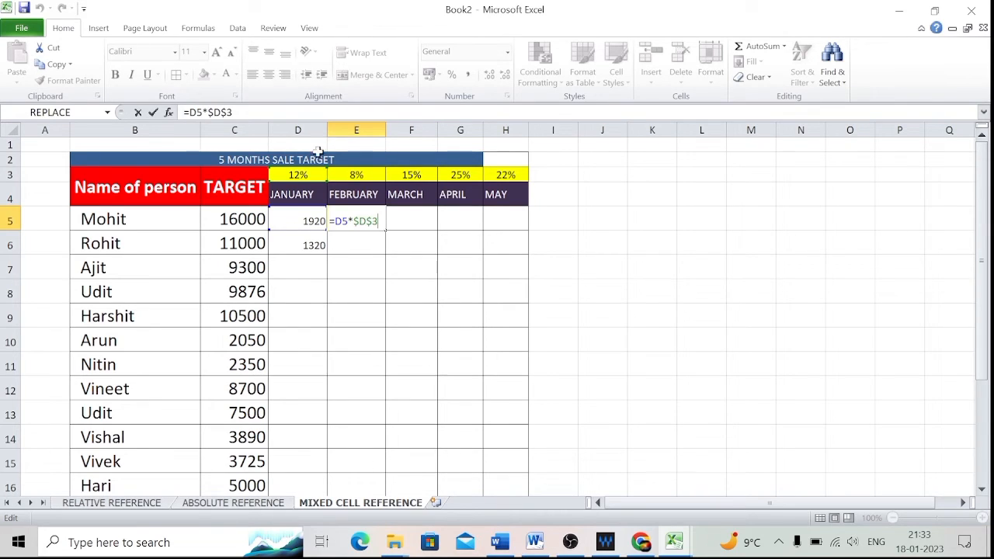
Clear the formulas from D5, D6 and E5.
left_click(310, 217)
key("Delete")
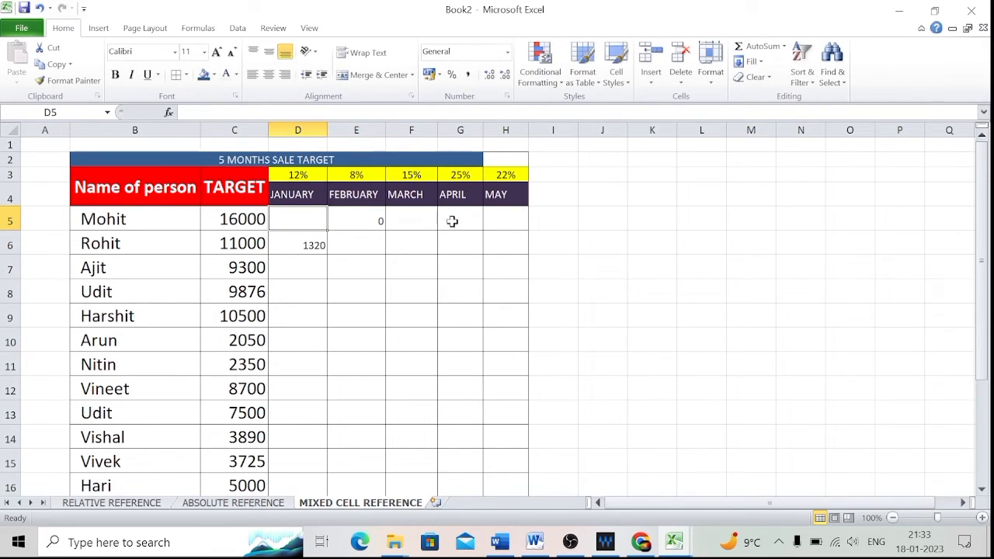
left_click(308, 250)
key("Delete")
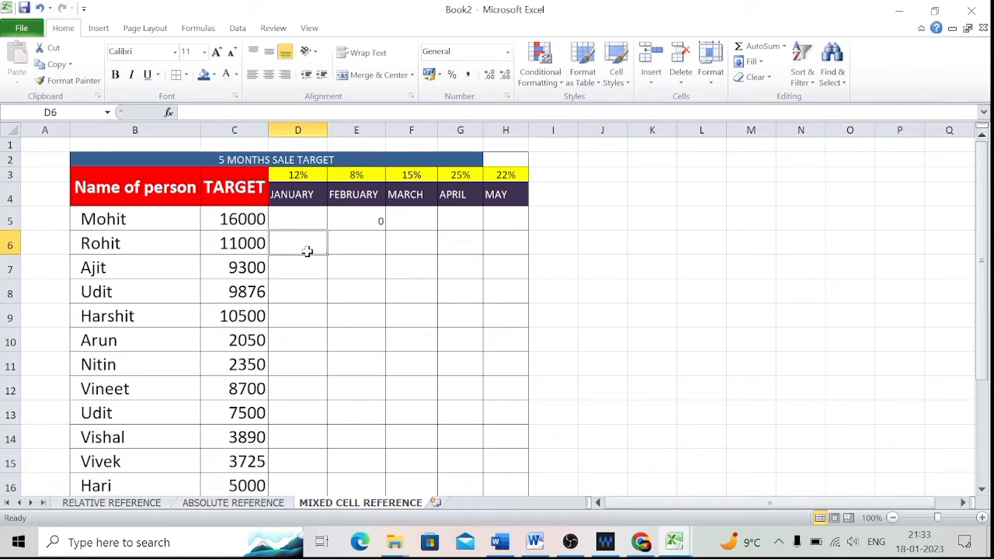
left_click(374, 212)
key("Delete")
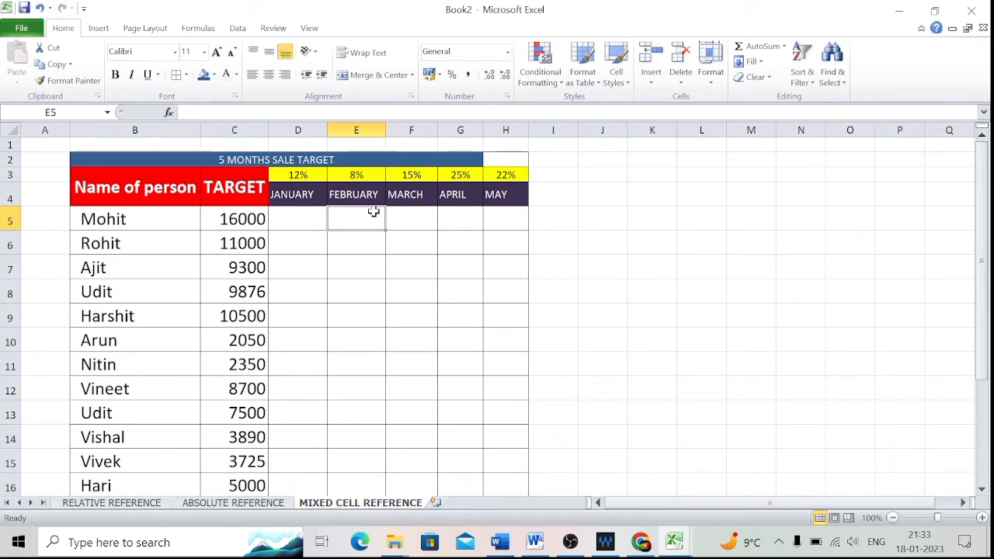
Enter the formula =C5*D3 in D5, multiplying the target by the January rate, and reselect D5.
left_click(295, 223)
type("=")
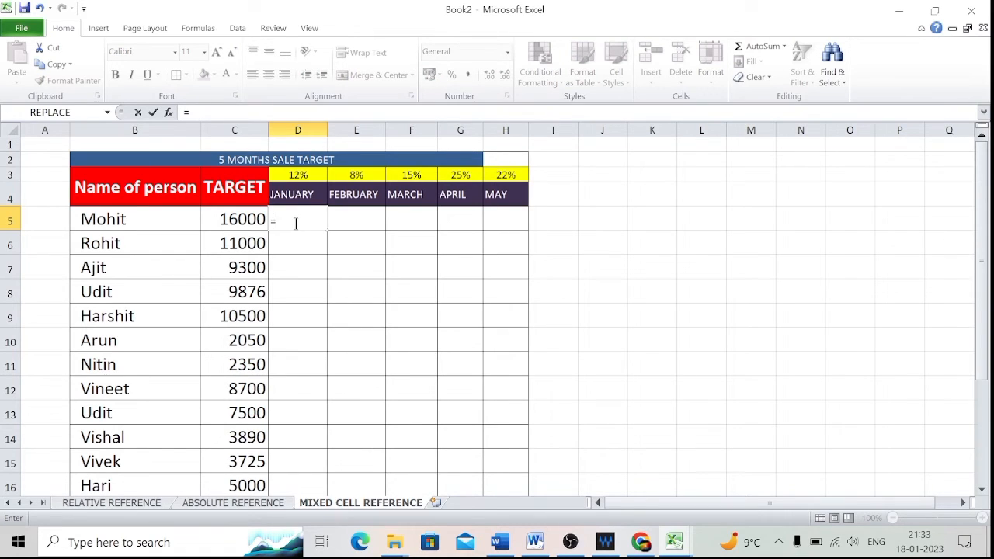
left_click(230, 220)
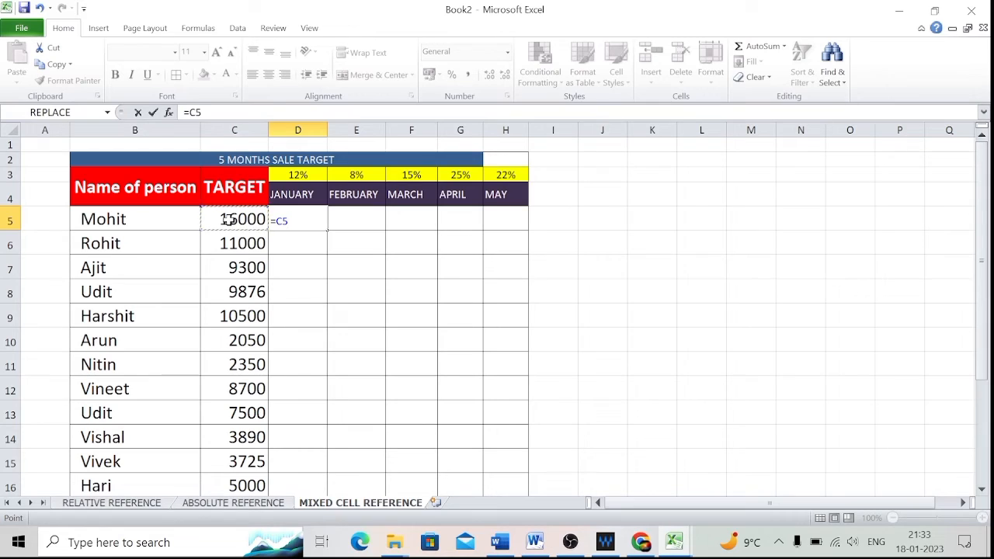
type("*")
left_click(299, 176)
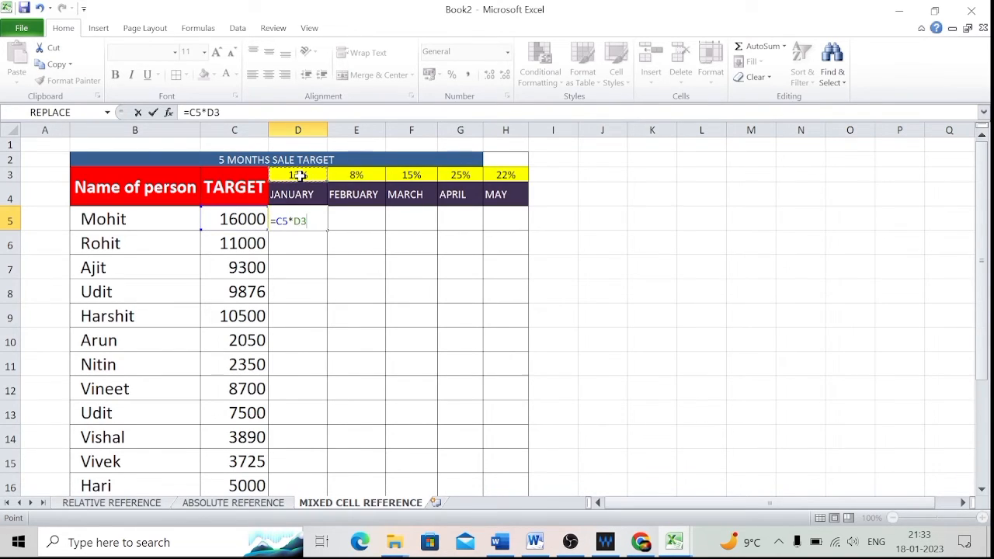
key("Return")
key("Up")
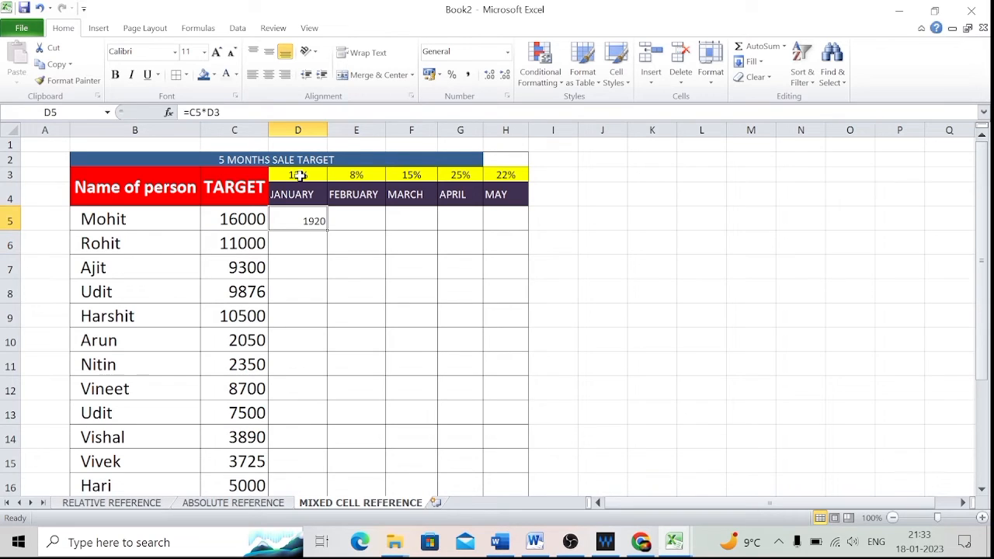
Edit D5's formula into mixed references, giving =$C5*D$3.
key("F2")
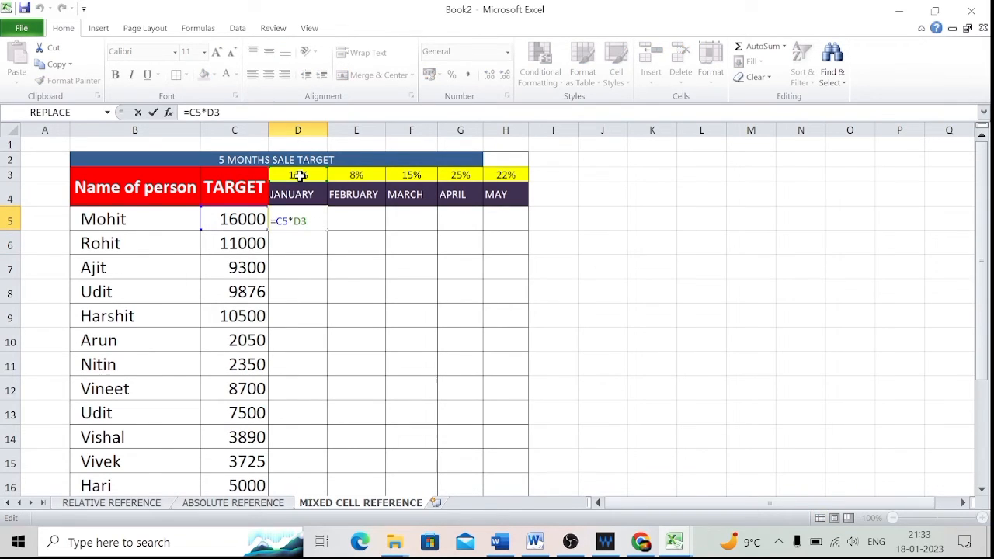
left_click(277, 218)
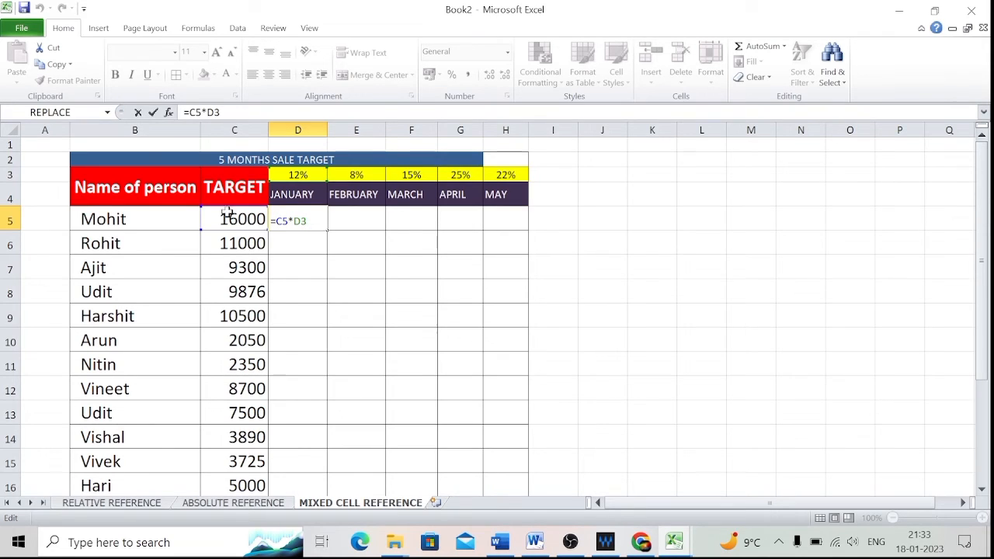
type("$")
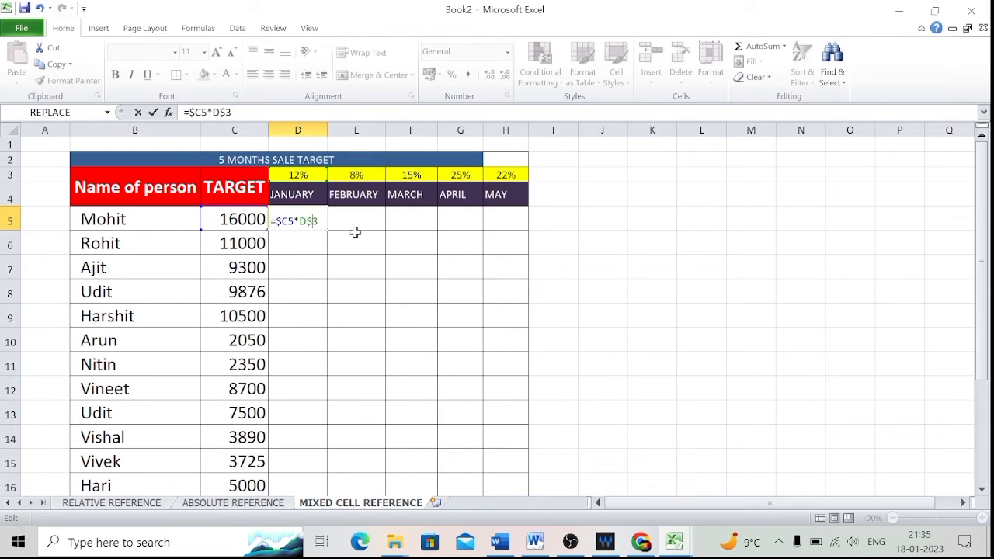
key("Return")
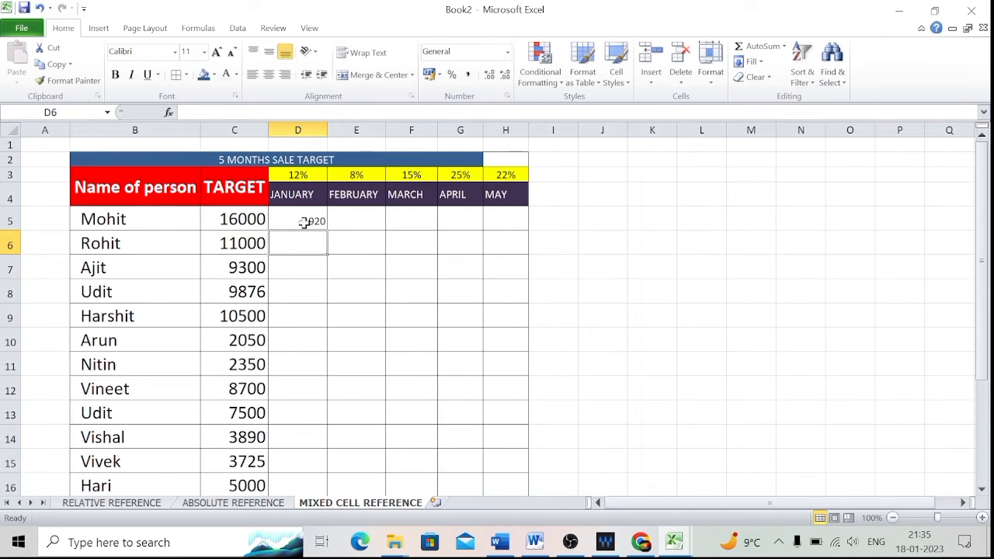
double_click(305, 223)
key("Return")
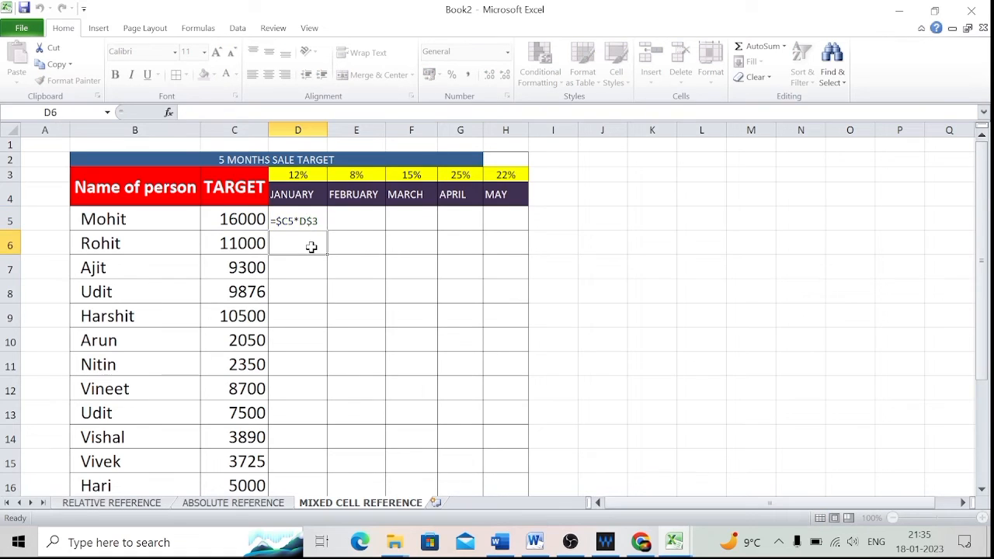
Fill D5's mixed-reference formula down into D6 and open D6's formula for inspection.
left_click(302, 221)
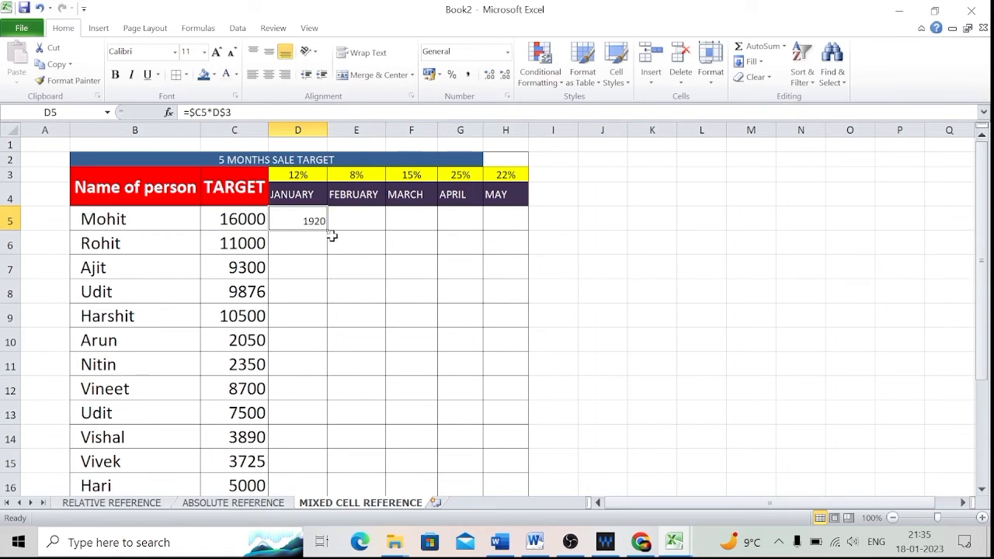
left_click_drag(329, 230, 325, 254)
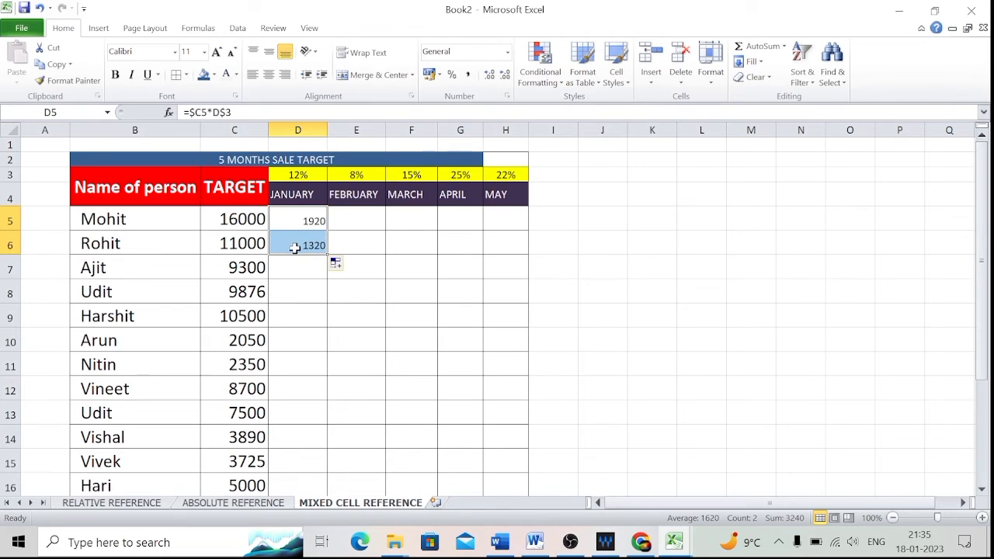
left_click(295, 249)
key("F2")
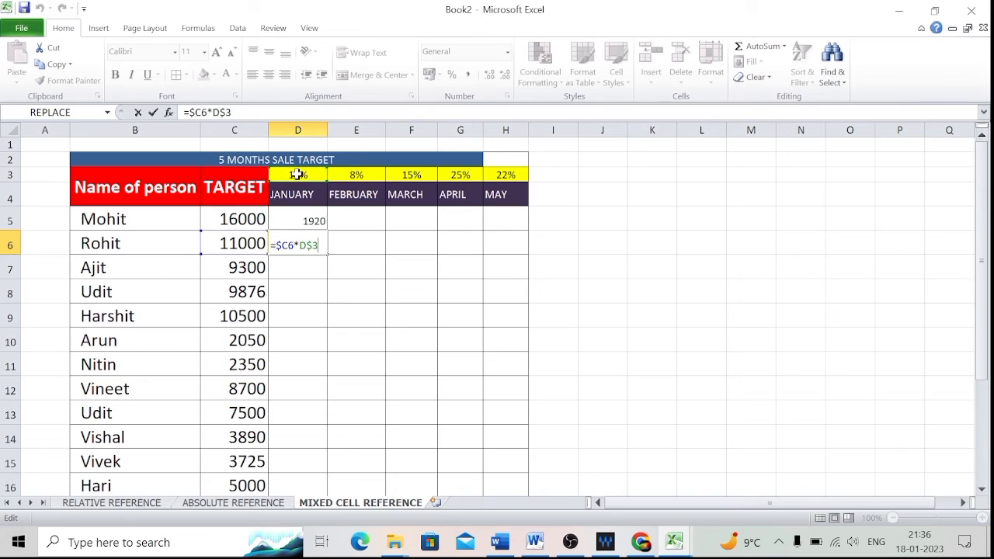
key("Return")
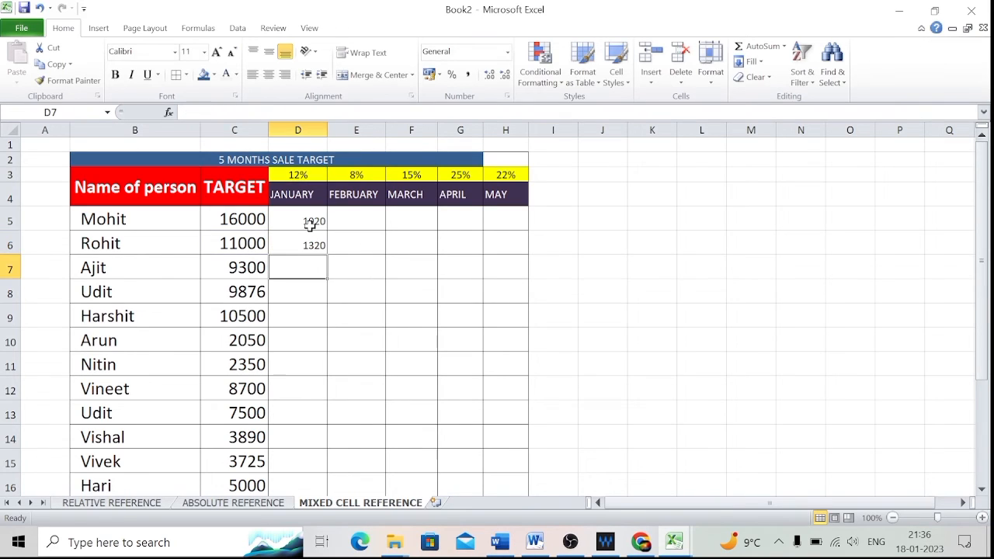
Fill D5's formula across into E5 and open E5's formula for inspection.
left_click(307, 220)
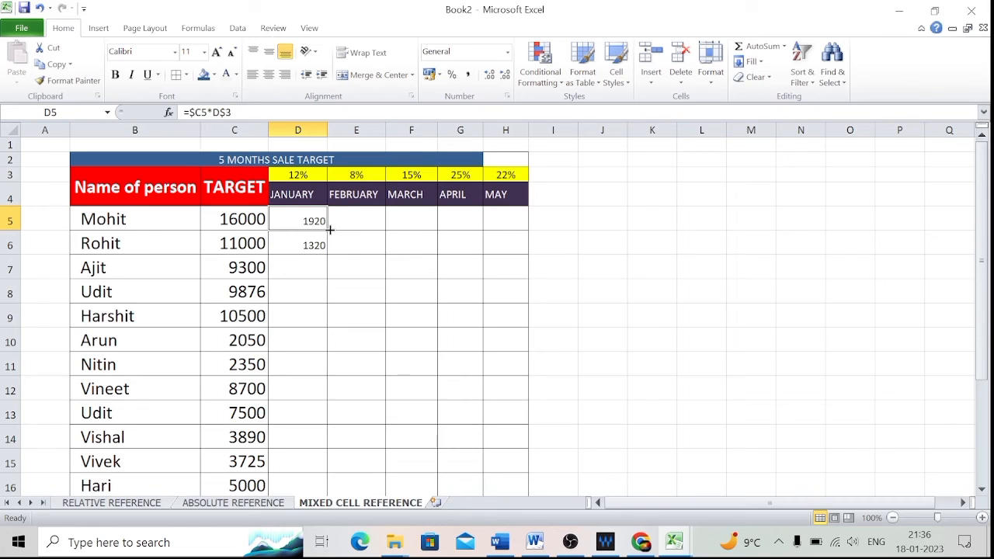
left_click_drag(329, 230, 329, 230)
left_click_drag(356, 229, 366, 230)
left_click(359, 221)
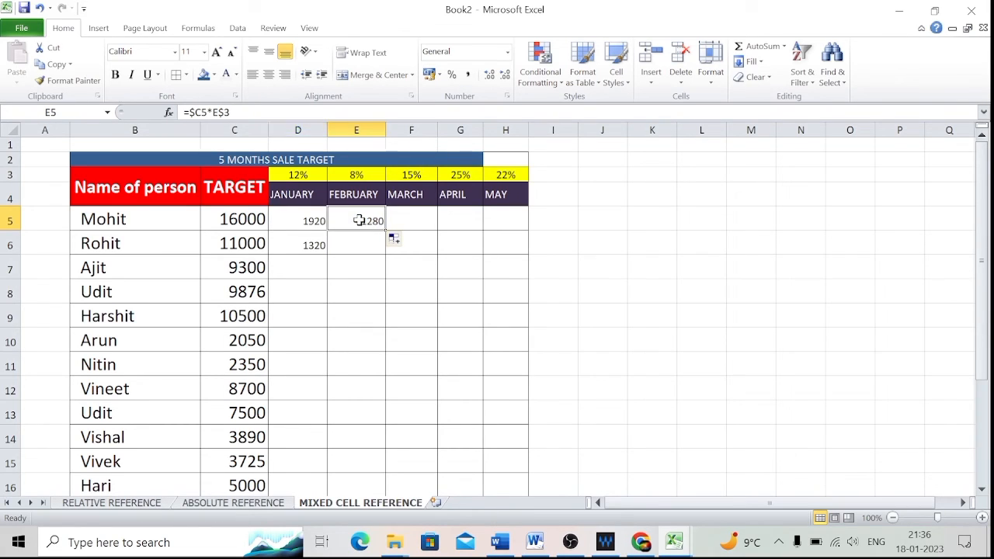
double_click(359, 220)
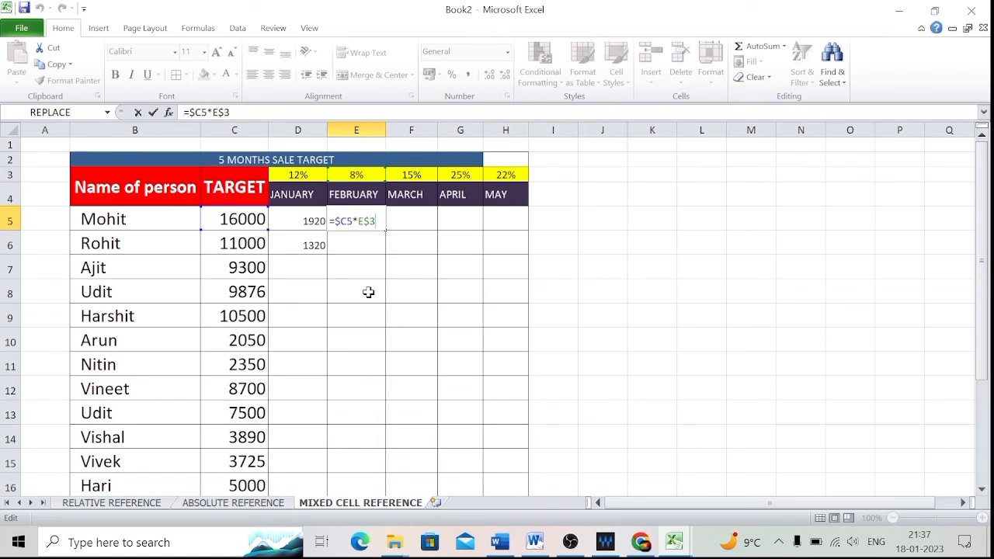
key("Return")
Fill E5's formula across through H5 and open H5's formula for inspection.
left_click(355, 224)
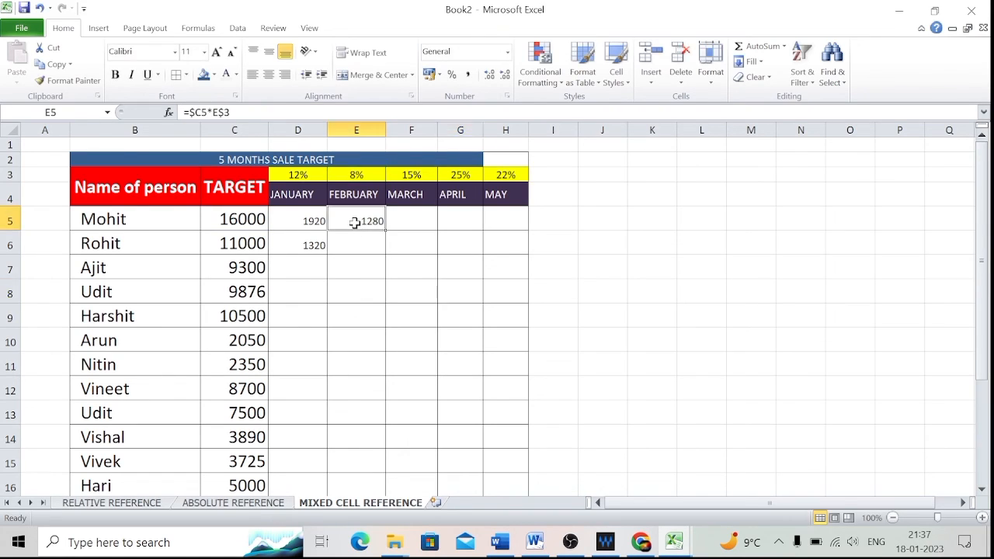
left_click_drag(386, 230, 512, 225)
left_click(488, 225)
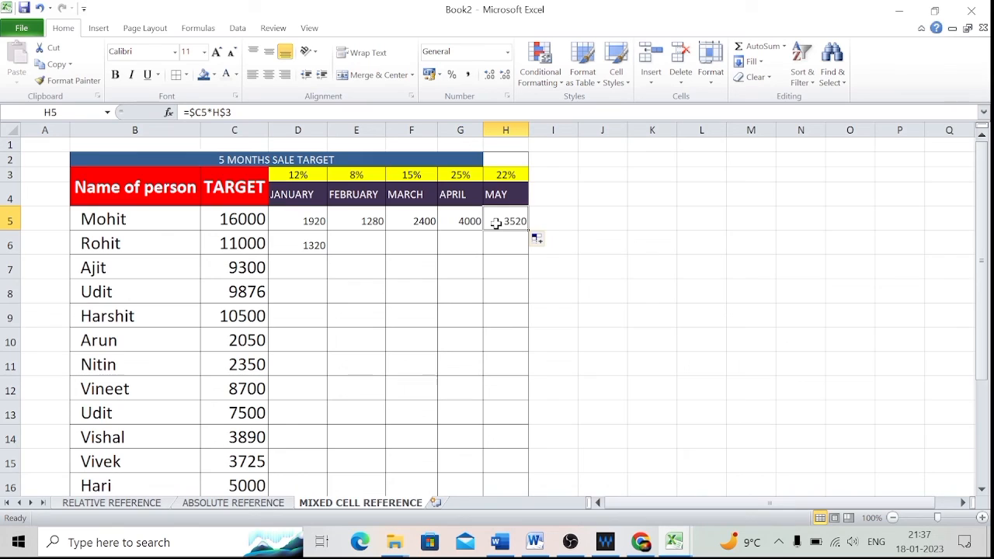
double_click(496, 224)
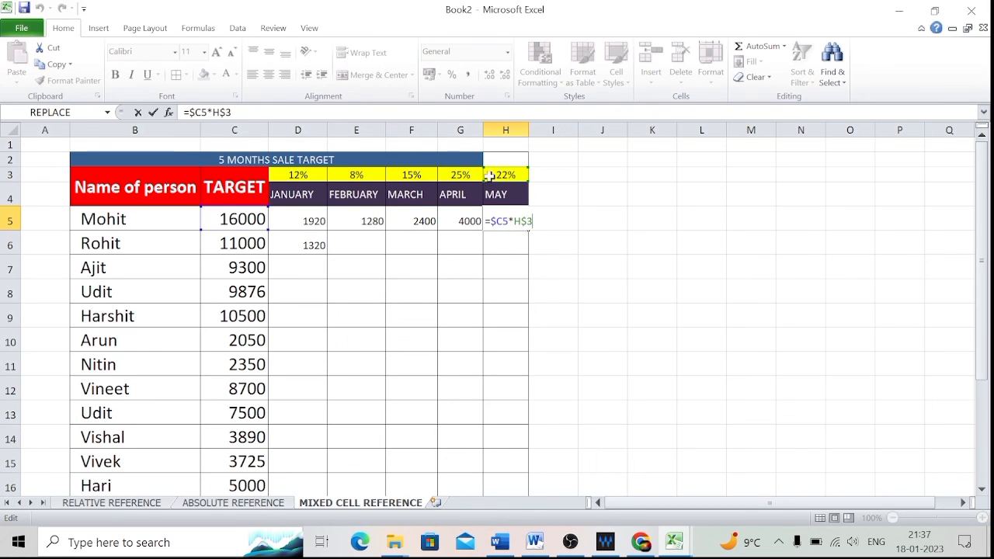
left_click(510, 240)
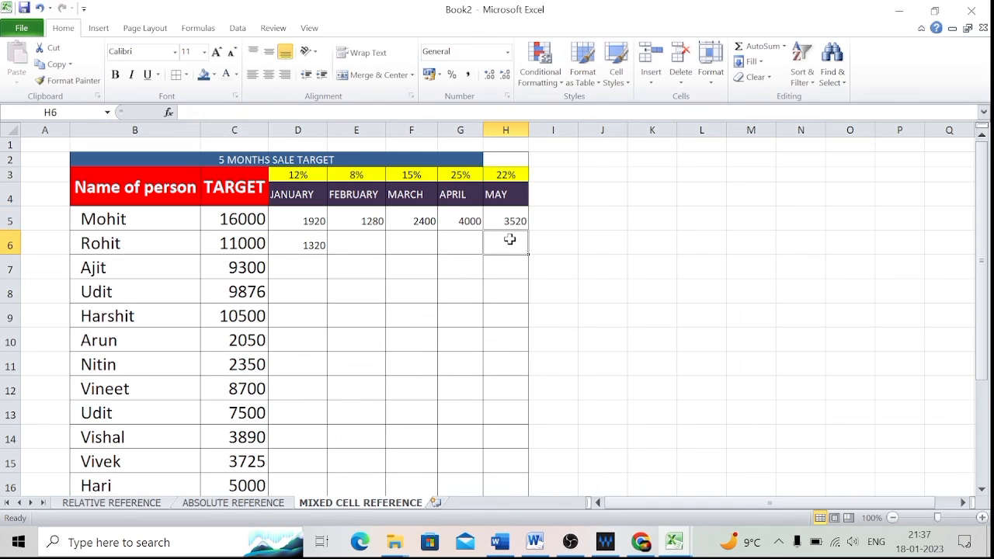
Select D5:H5 and fill the formulas down through row 15.
left_click_drag(298, 217, 517, 223)
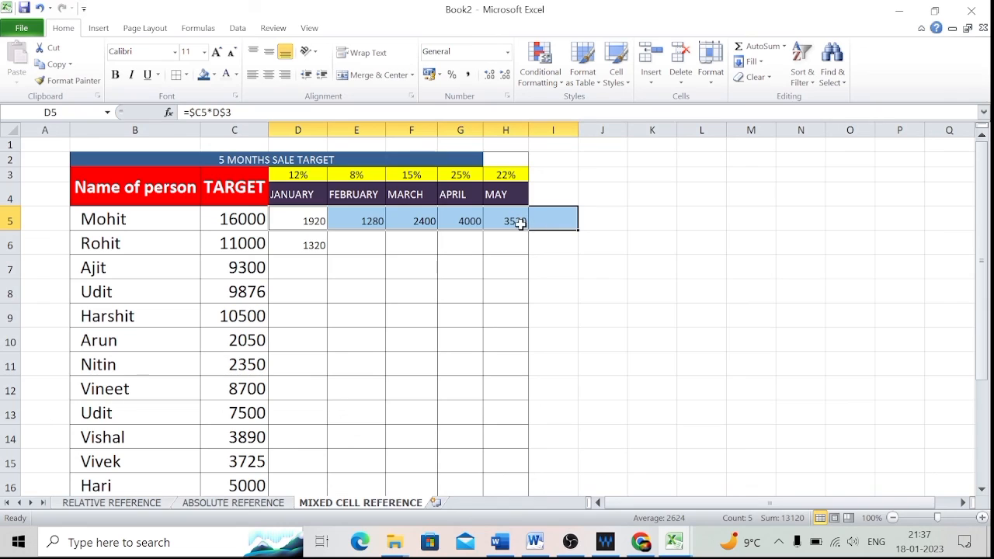
left_click(519, 223)
left_click_drag(300, 222, 494, 224)
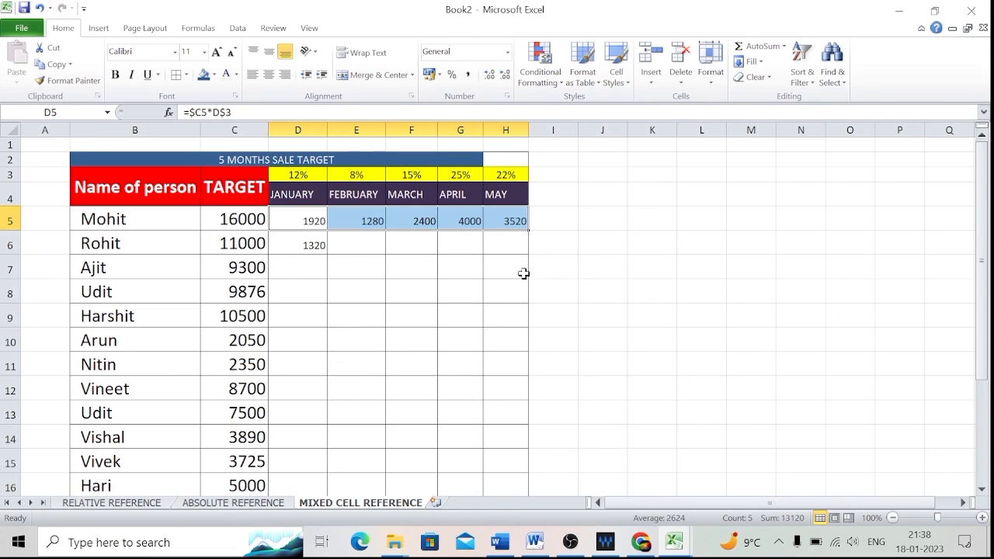
left_click_drag(529, 230, 531, 471)
left_click(583, 328)
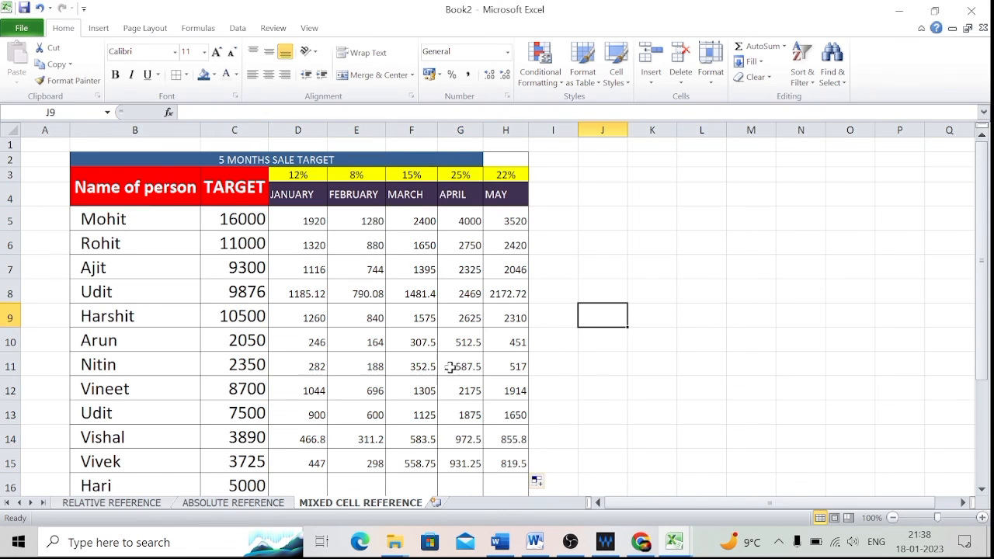